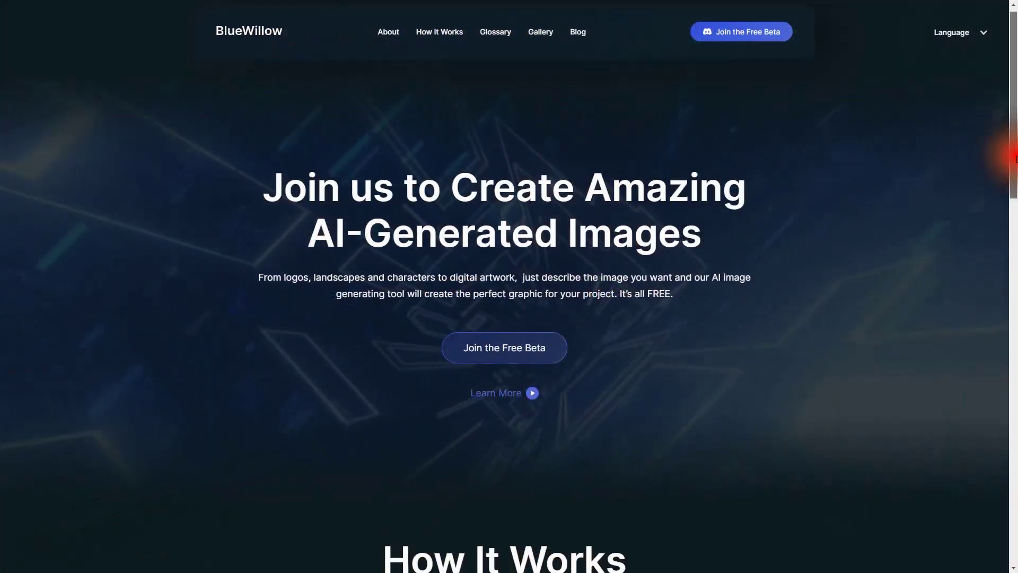
- Open the NightCafe art creator, set the number of images to 1 and review the remaining generation settings
{"action": "scroll", "coordinate": [1012, 159], "scroll_direction": "down", "scroll_amount": 1}
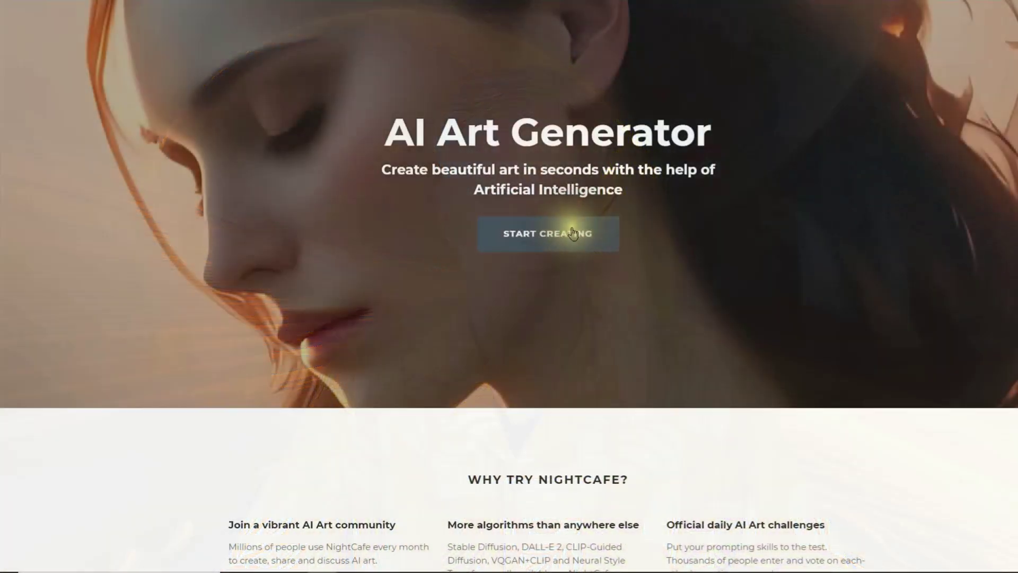
{"action": "left_click", "coordinate": [572, 233]}
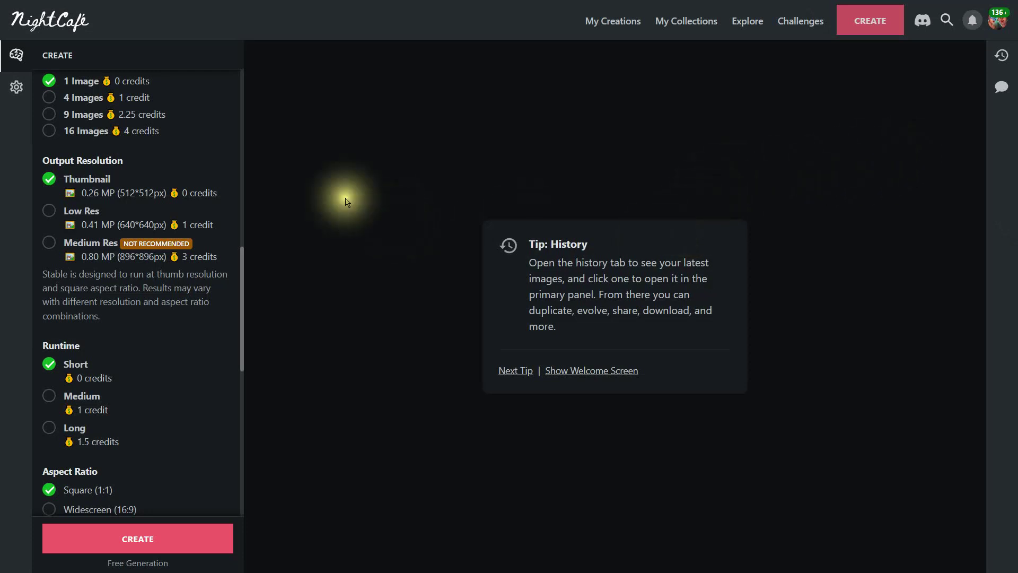
{"action": "scroll", "coordinate": [164, 191], "scroll_direction": "up", "scroll_amount": 10}
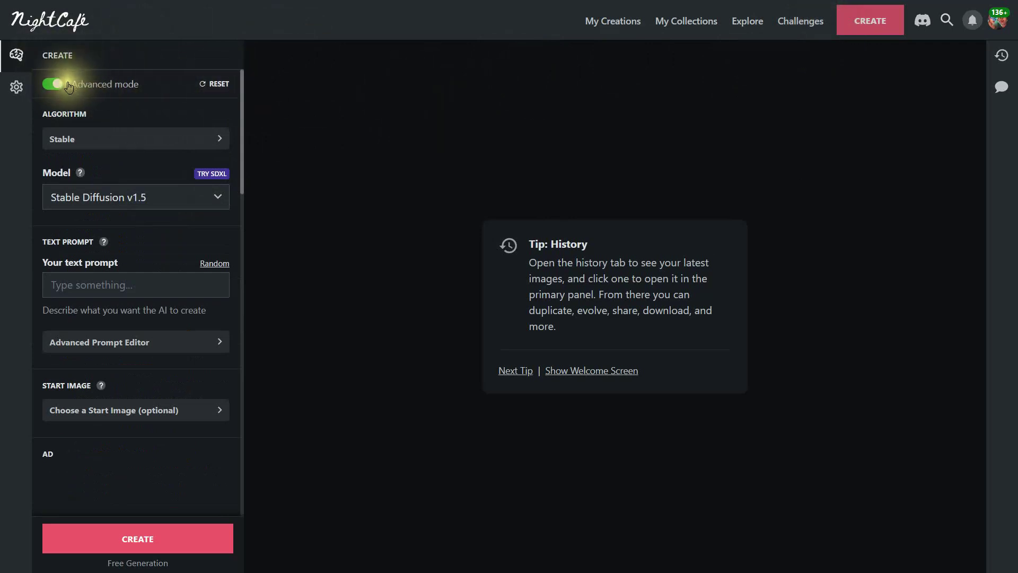
{"action": "scroll", "coordinate": [125, 159], "scroll_direction": "down", "scroll_amount": 6}
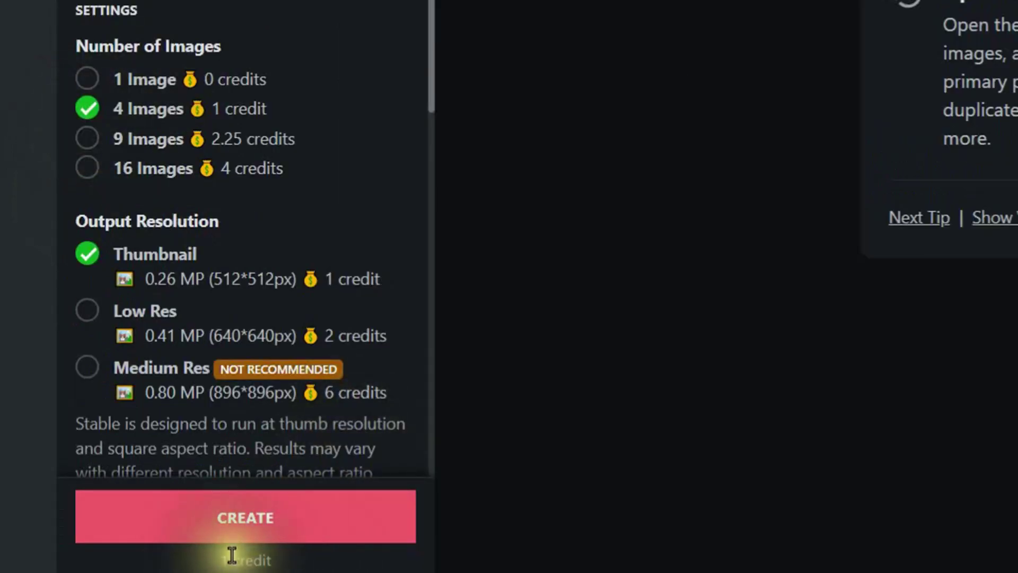
{"action": "left_click", "coordinate": [85, 80]}
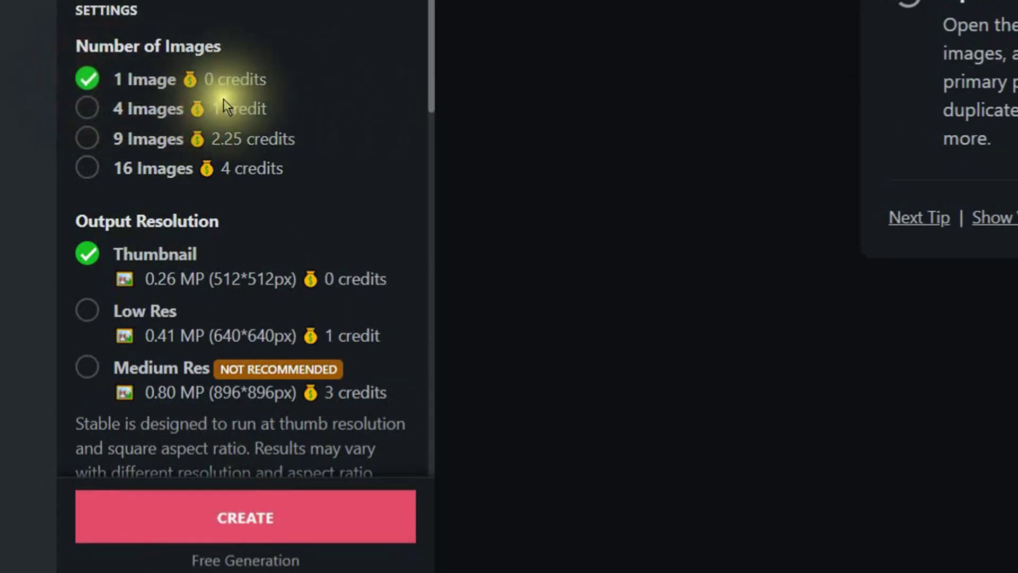
{"action": "scroll", "coordinate": [202, 242], "scroll_direction": "down", "scroll_amount": 2}
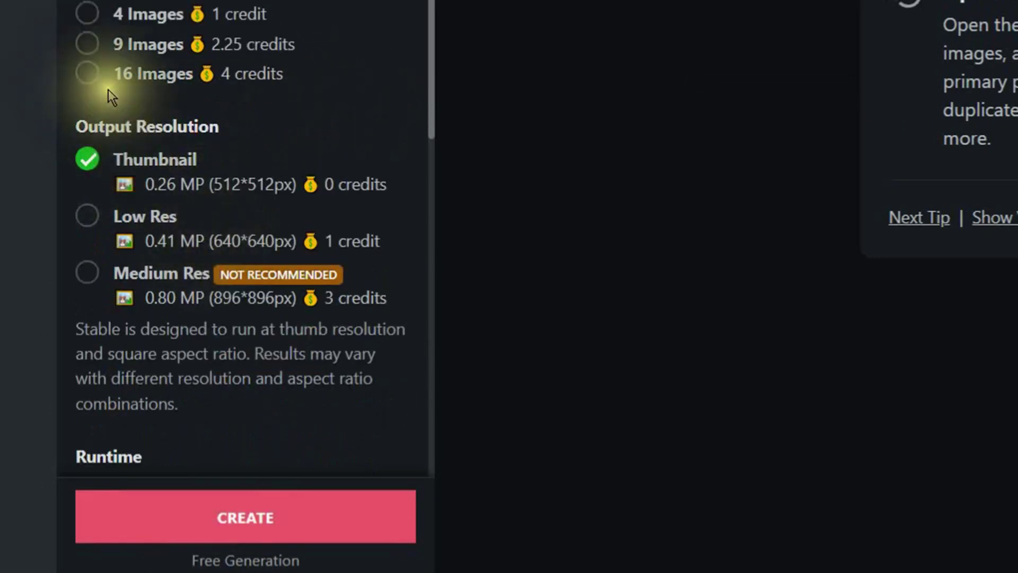
{"action": "scroll", "coordinate": [215, 167], "scroll_direction": "down", "scroll_amount": 5}
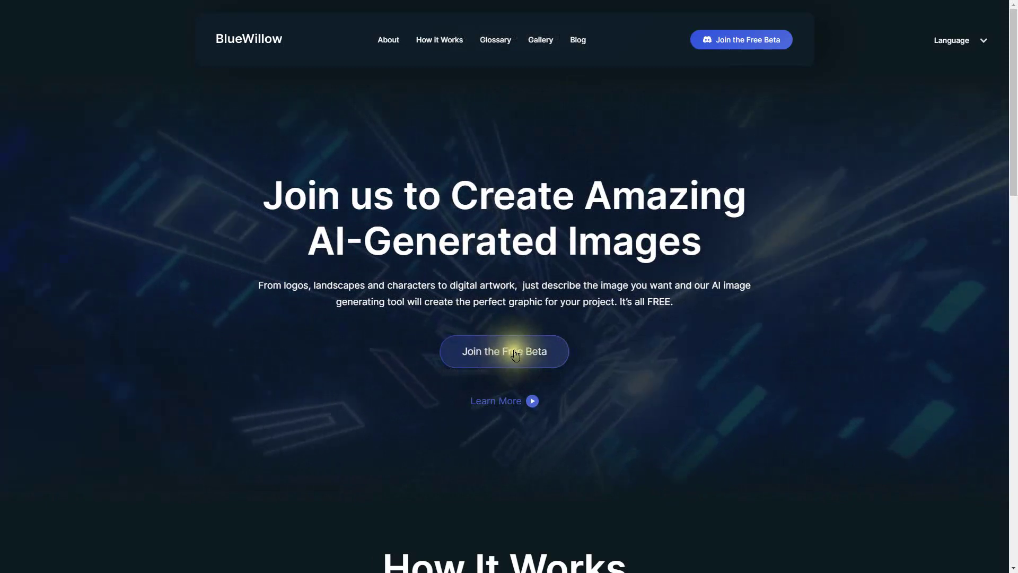
- Join the BlueWillow free beta through its Discord invite and browse the generated images in the rookie-38 channel
{"action": "left_click", "coordinate": [511, 355]}
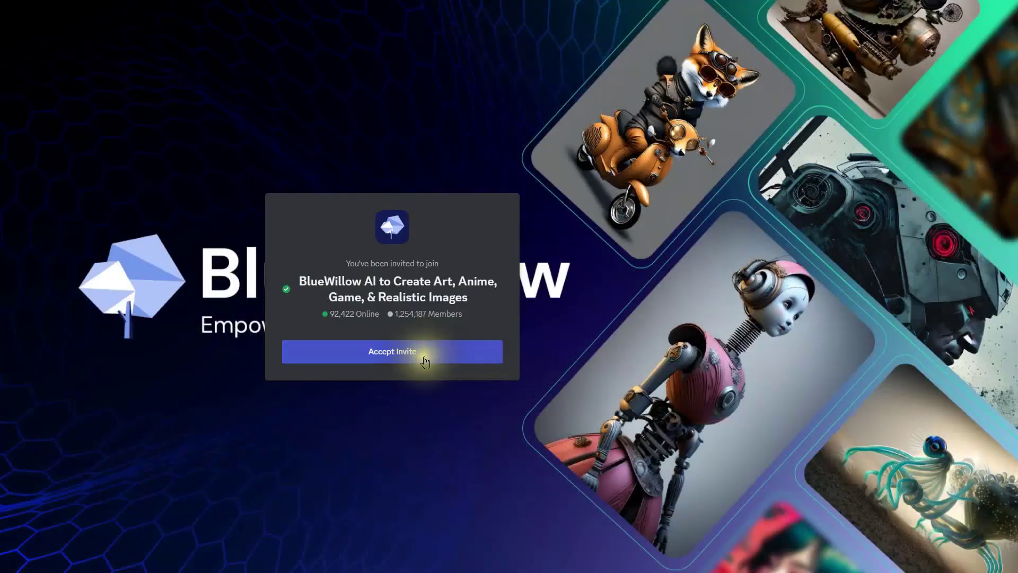
{"action": "left_click", "coordinate": [416, 353]}
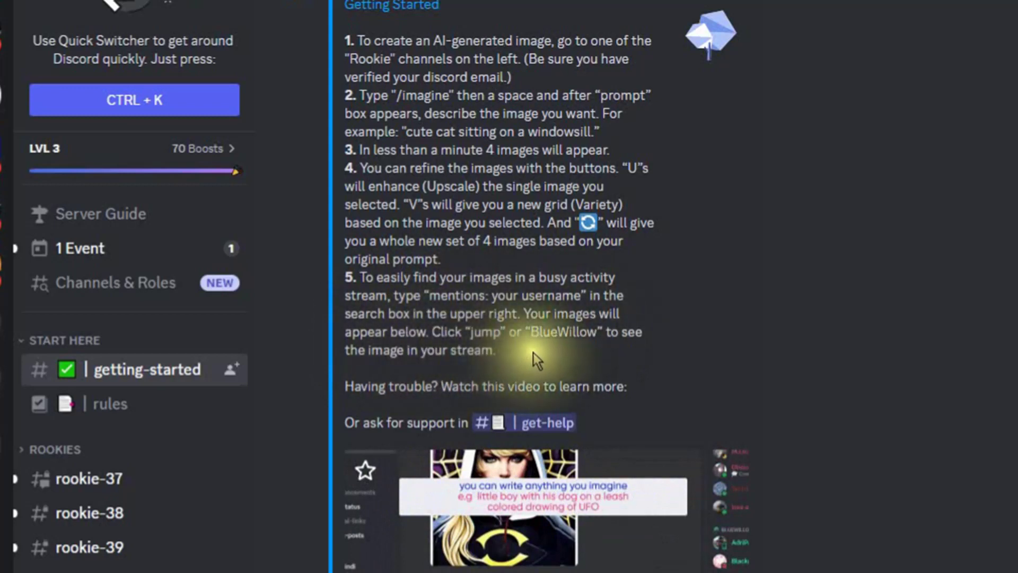
{"action": "left_click", "coordinate": [89, 512]}
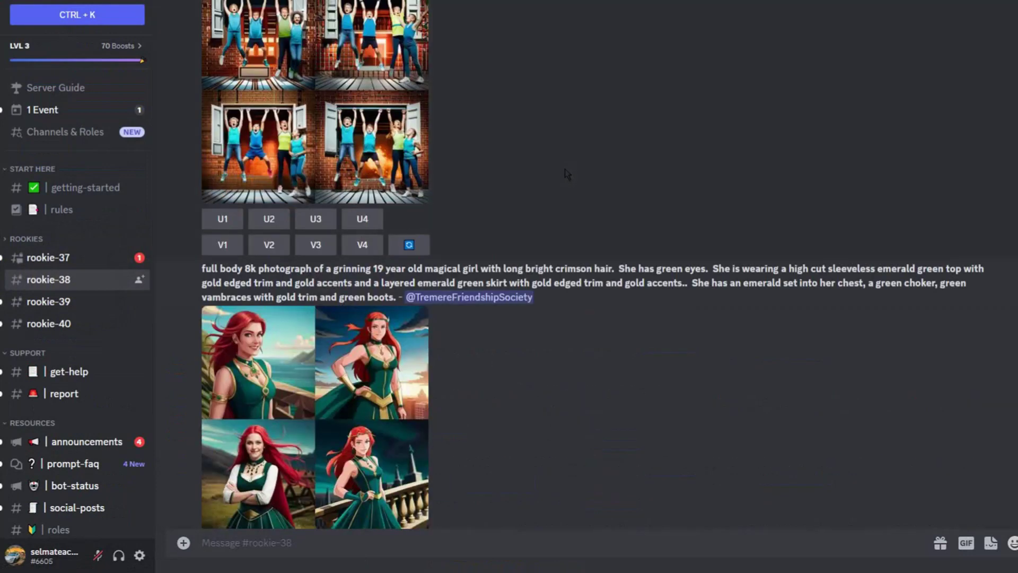
{"action": "scroll", "coordinate": [566, 174], "scroll_direction": "down", "scroll_amount": 7}
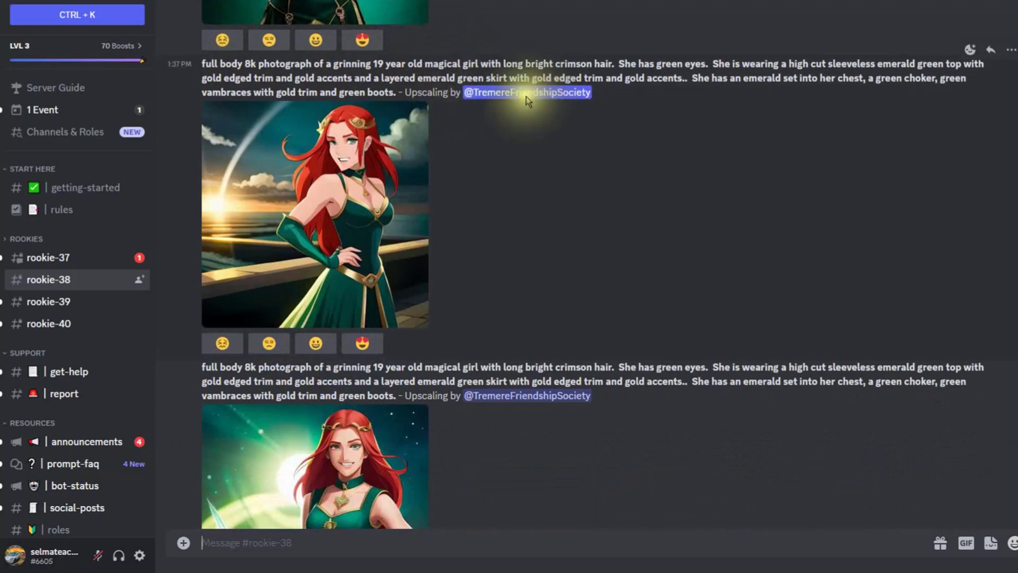
{"action": "scroll", "coordinate": [584, 409], "scroll_direction": "down", "scroll_amount": 10}
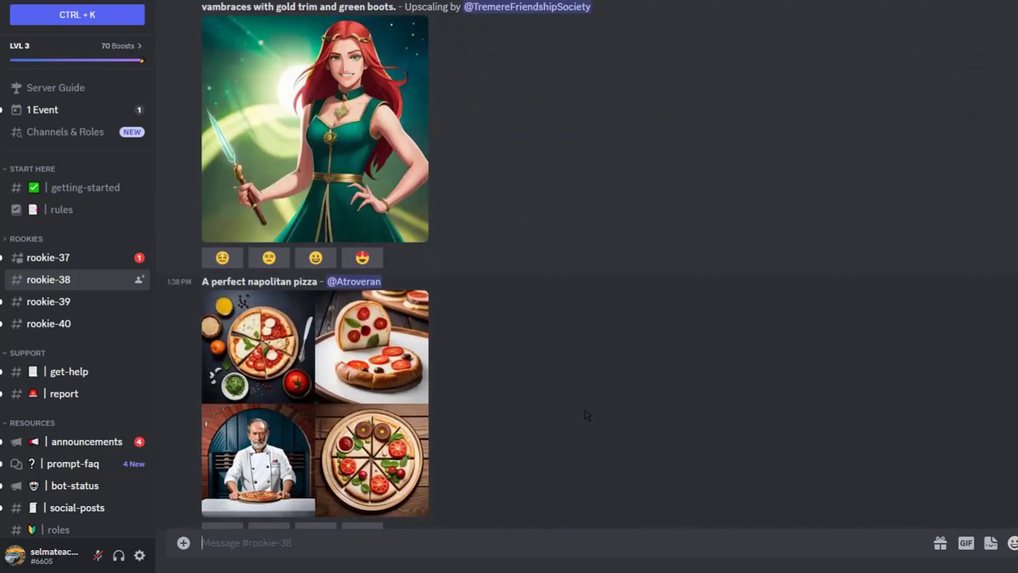
{"action": "scroll", "coordinate": [578, 387], "scroll_direction": "down", "scroll_amount": 5}
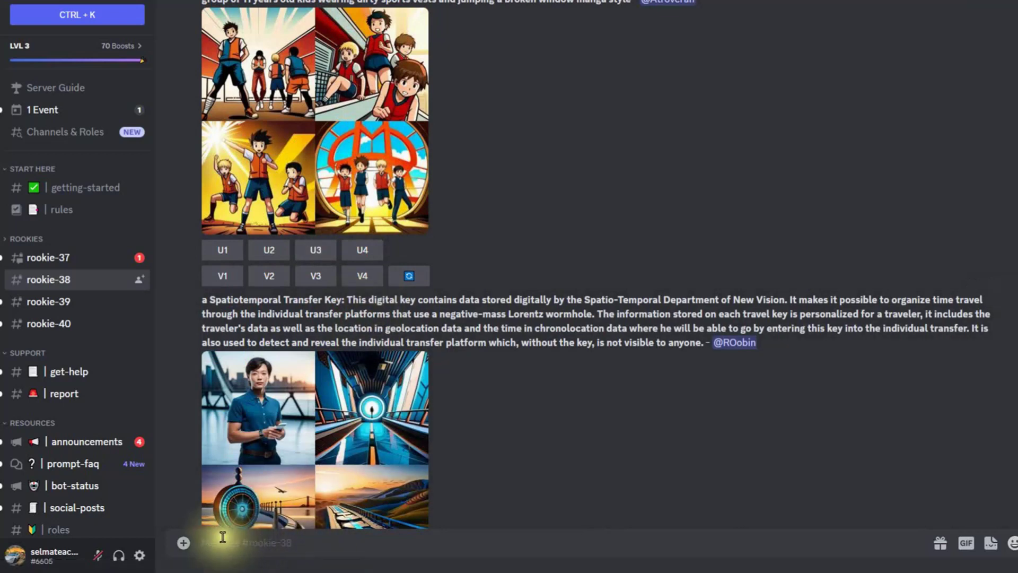
- Run /imagine with the prompt "very beautiful firing blue weird planet oiled by Alex Ross, 8K, ultra detailed, dark atmosphere, cinematic lighting --ar 3:2 - -"
{"action": "left_click", "coordinate": [202, 541]}
{"action": "type", "text": "/imag"}
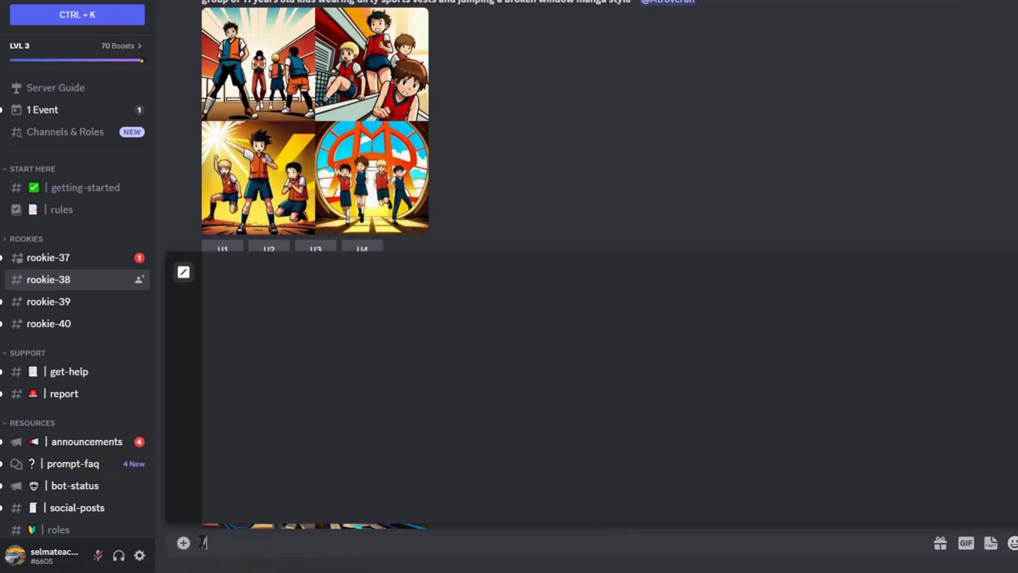
{"action": "type", "text": "in"}
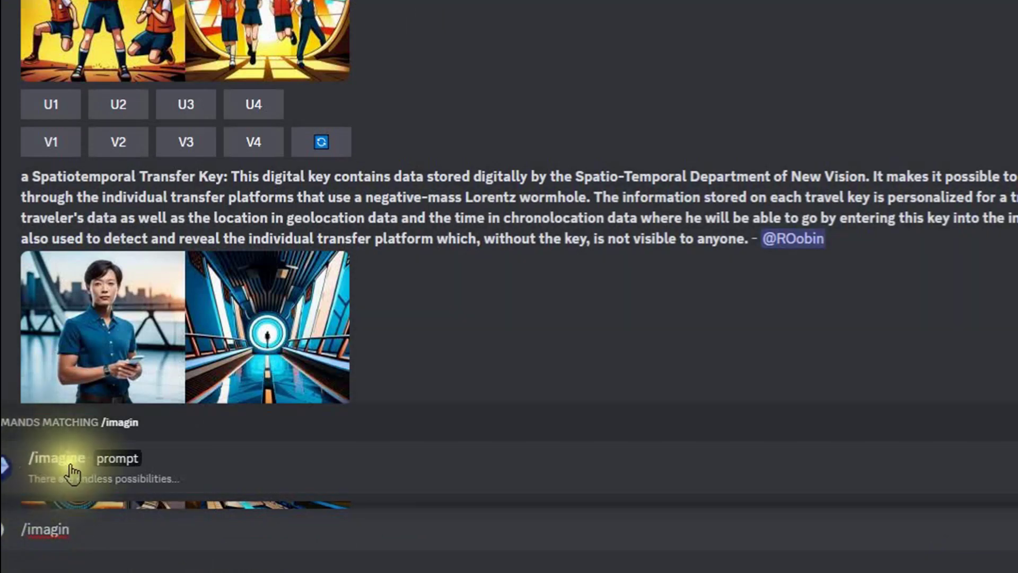
{"action": "left_click", "coordinate": [97, 469]}
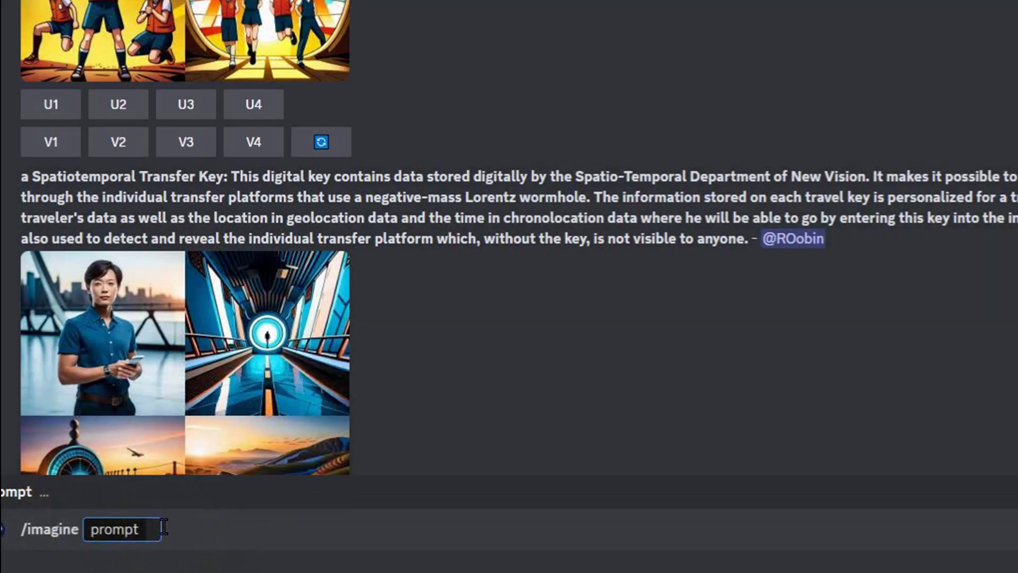
{"action": "type", "text": "very beautiful firing blue weird planet oiled by Alex Ross, 8K, ultra detailed, dark atmosphere, cinematic lighting --ar 3:2 - -"}
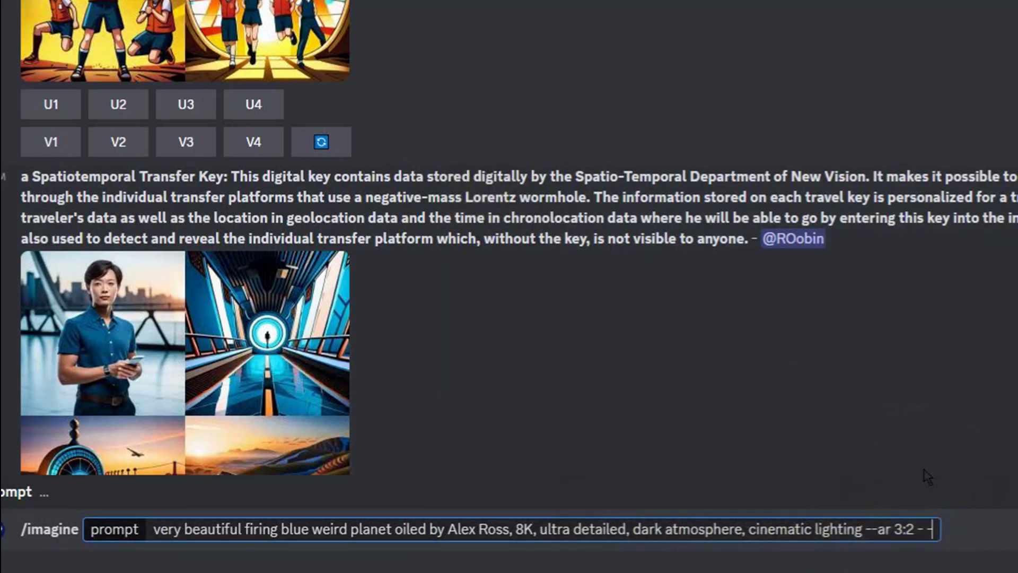
{"action": "key", "text": "Return"}
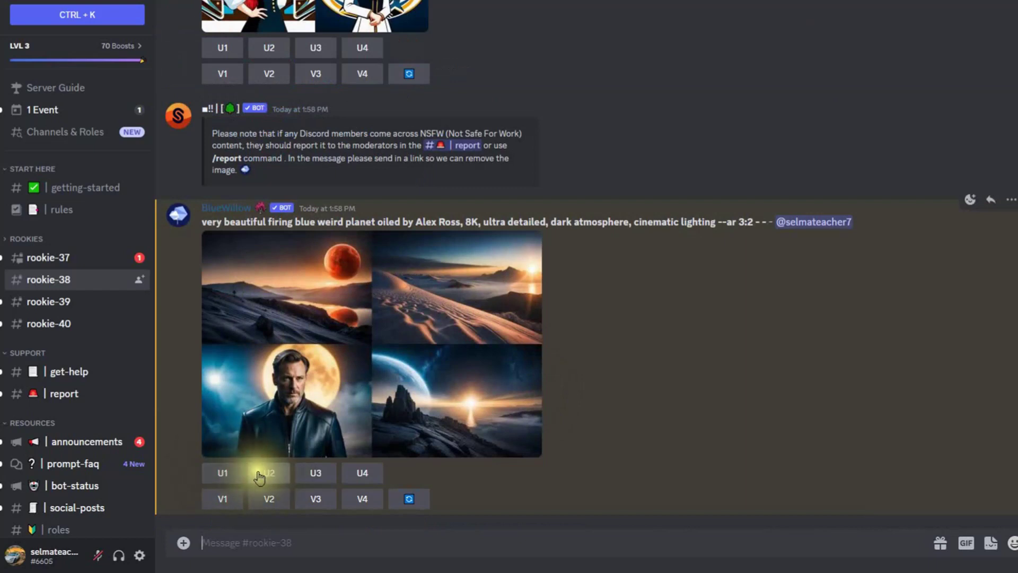
- Upscale the first image of the generated planet grid and view the result enlarged
{"action": "left_click", "coordinate": [219, 500]}
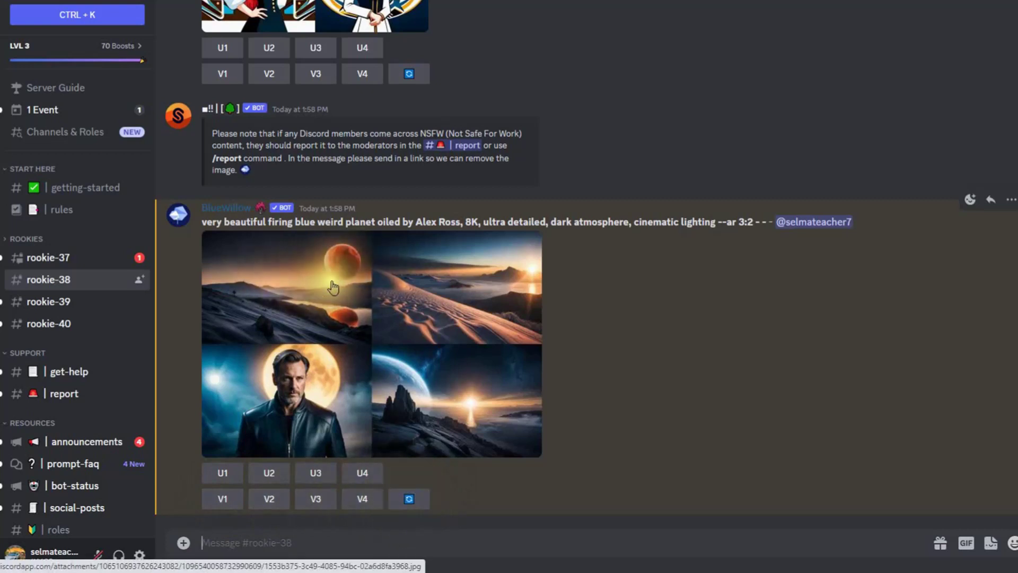
{"action": "left_click", "coordinate": [225, 476]}
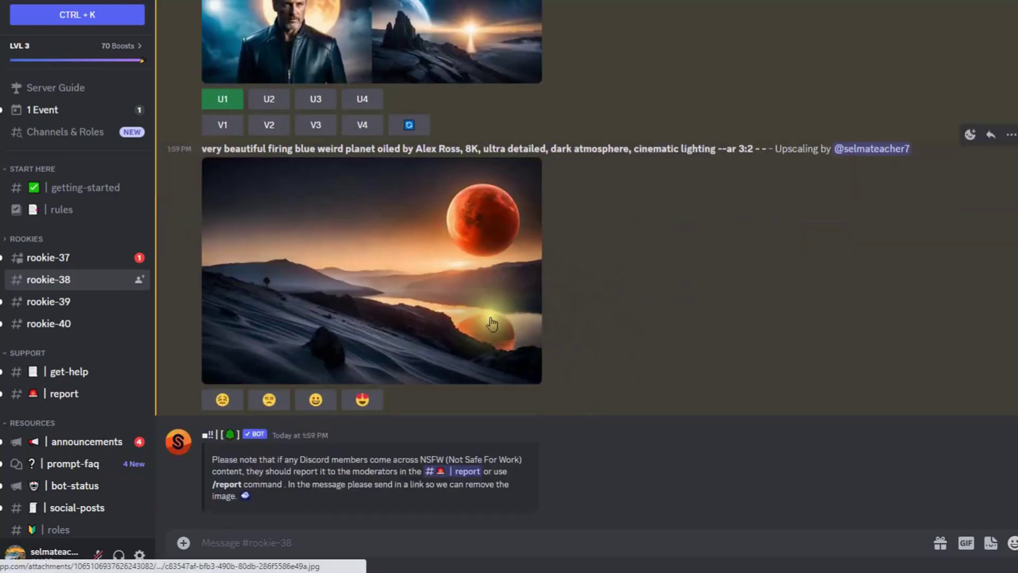
{"action": "left_click", "coordinate": [403, 293]}
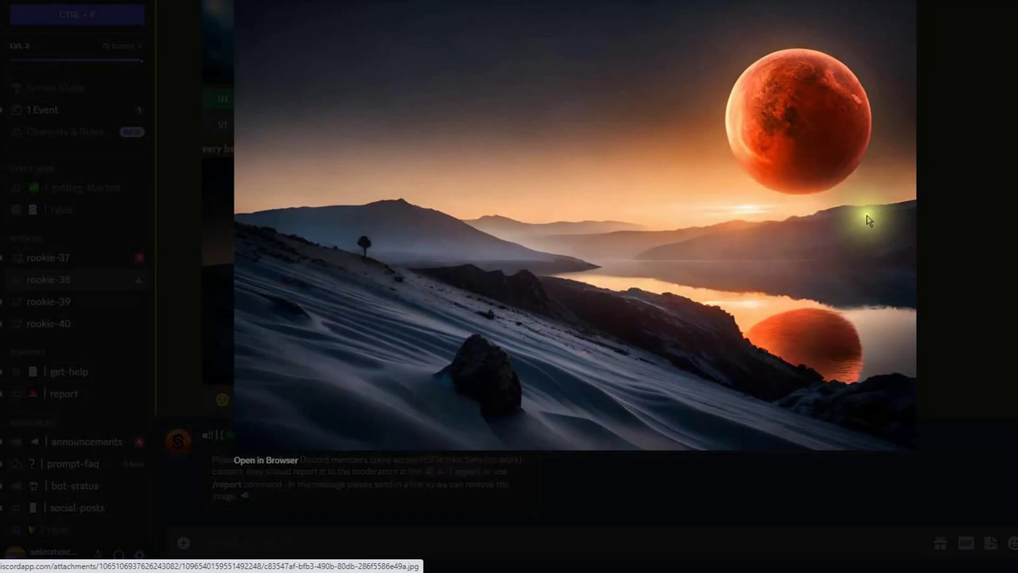
{"action": "key", "text": "Escape"}
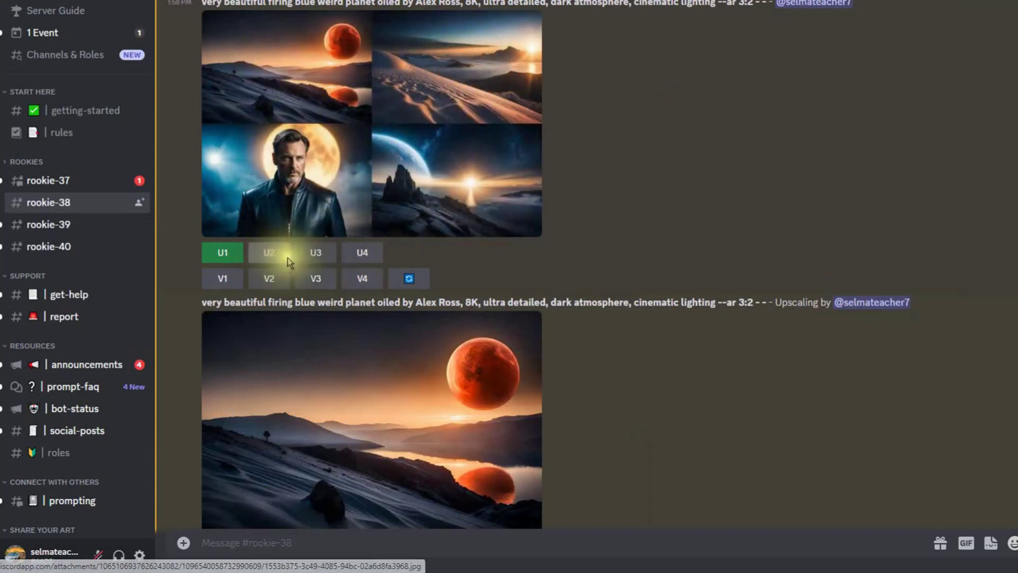
- Upscale the second and fourth images of the planet grid and view the fourth one enlarged
{"action": "left_click", "coordinate": [273, 253]}
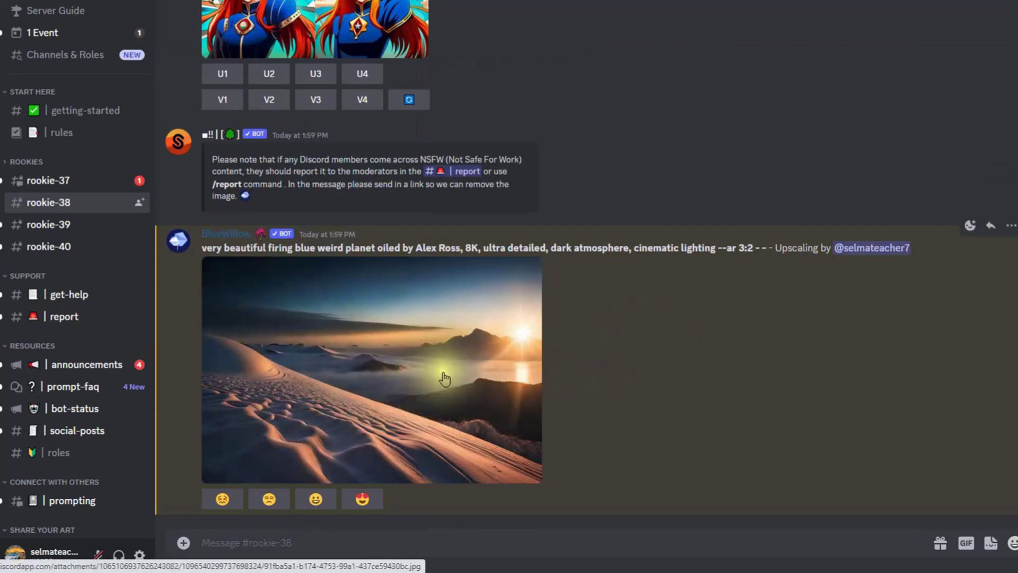
{"action": "scroll", "coordinate": [408, 384], "scroll_direction": "up", "scroll_amount": 10}
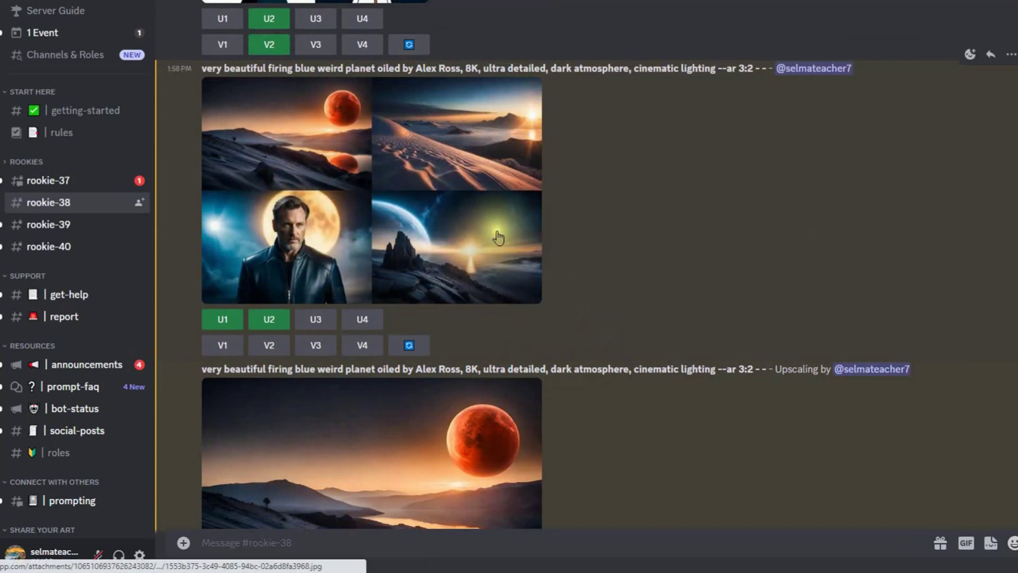
{"action": "left_click", "coordinate": [362, 322]}
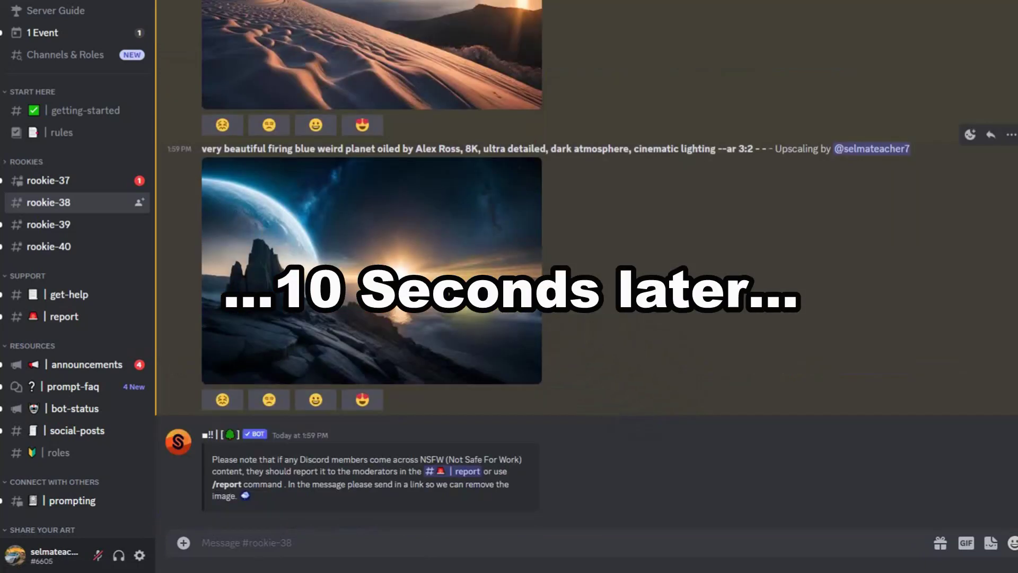
{"action": "left_click", "coordinate": [364, 285]}
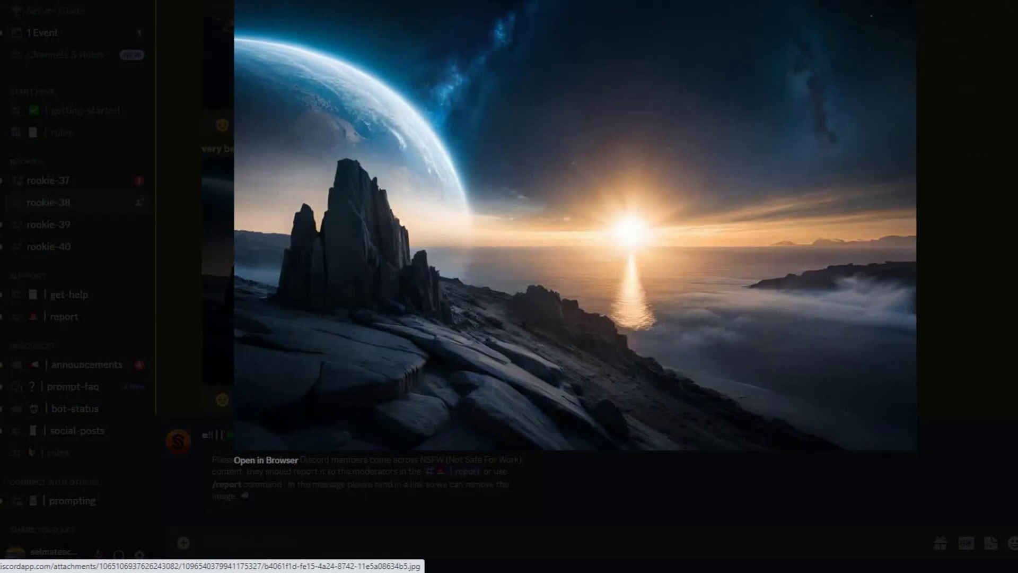
- Switch to NightCafe's Advanced Prompt Editor and enter "very beautiful firing blue weird planet oiled by Alex Ross, 8K, ultra detailed, dark atmosphere, cinematic lighting --ar 3:2 - -"
{"action": "key", "text": "alt+Tab"}
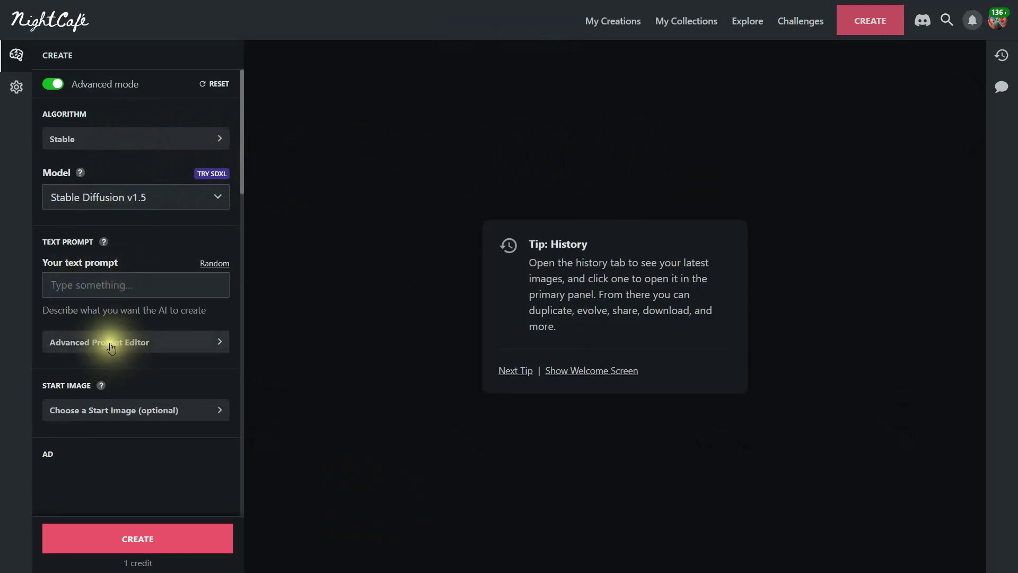
{"action": "left_click", "coordinate": [133, 342]}
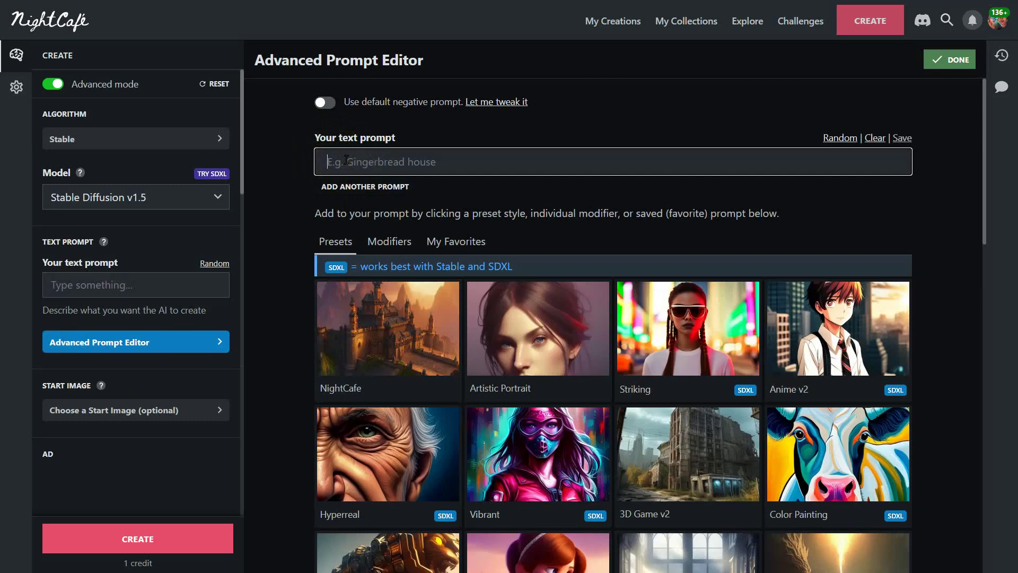
{"action": "type", "text": "very beautiful firing blue weird planet oiled by Alex Ross, 8K, ultra detailed, dark atmosphere, cinematic lighting --ar 3:2 - -"}
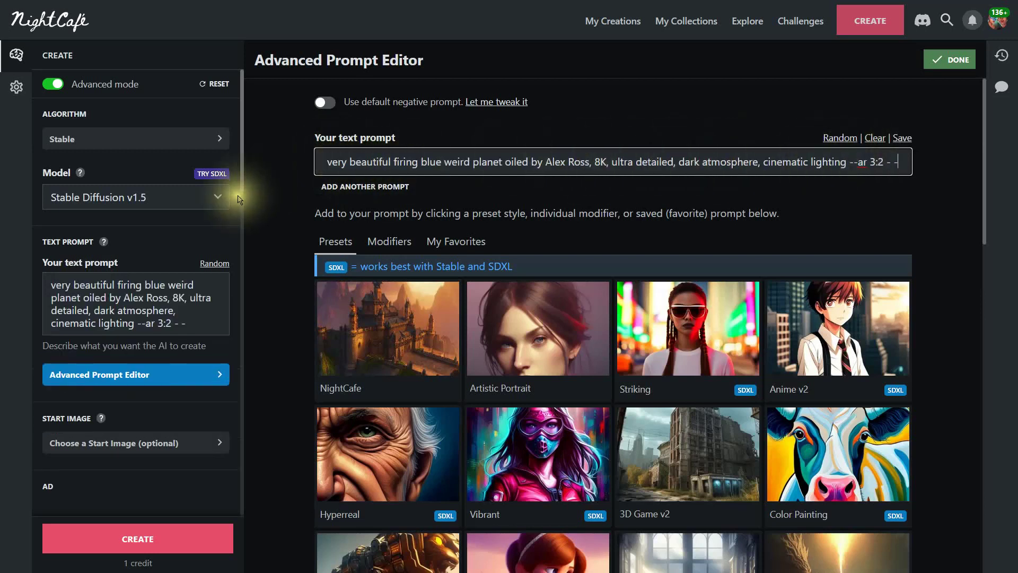
- Set the number of images to 1 for a free generation and create the planet image
{"action": "scroll", "coordinate": [176, 361], "scroll_direction": "down", "scroll_amount": 1}
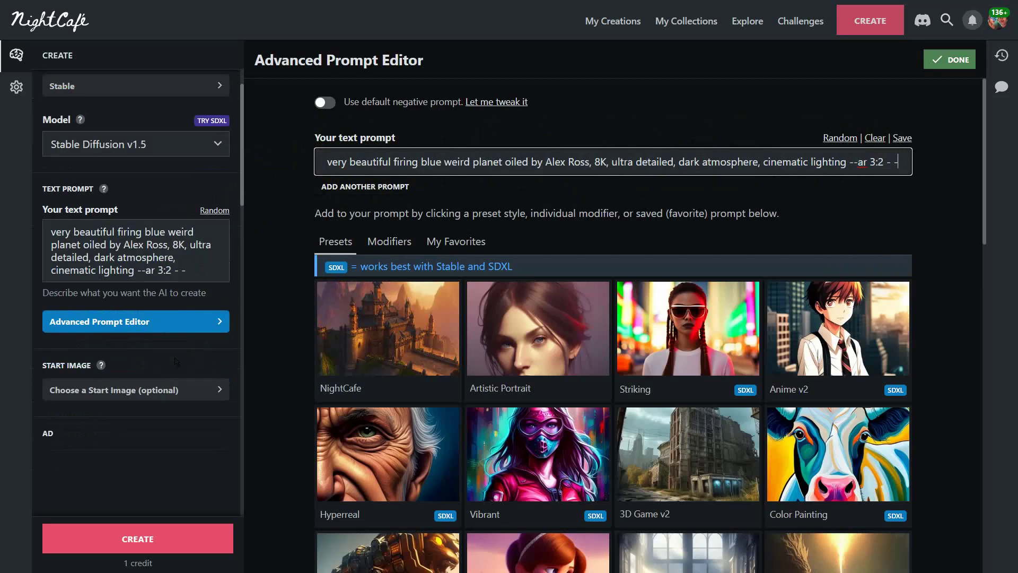
{"action": "scroll", "coordinate": [176, 361], "scroll_direction": "down", "scroll_amount": 2}
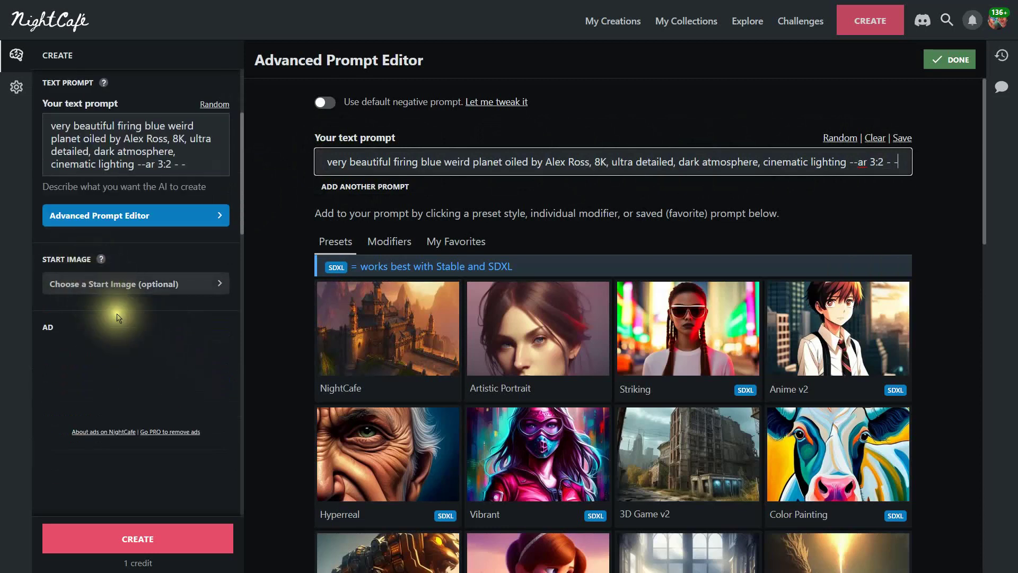
{"action": "scroll", "coordinate": [107, 301], "scroll_direction": "down", "scroll_amount": 4}
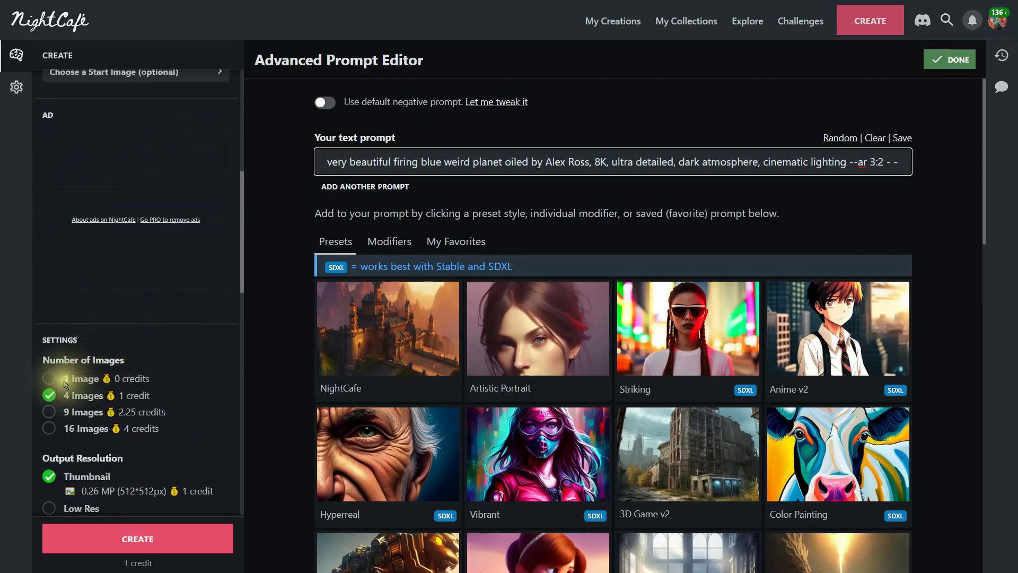
{"action": "left_click", "coordinate": [48, 378]}
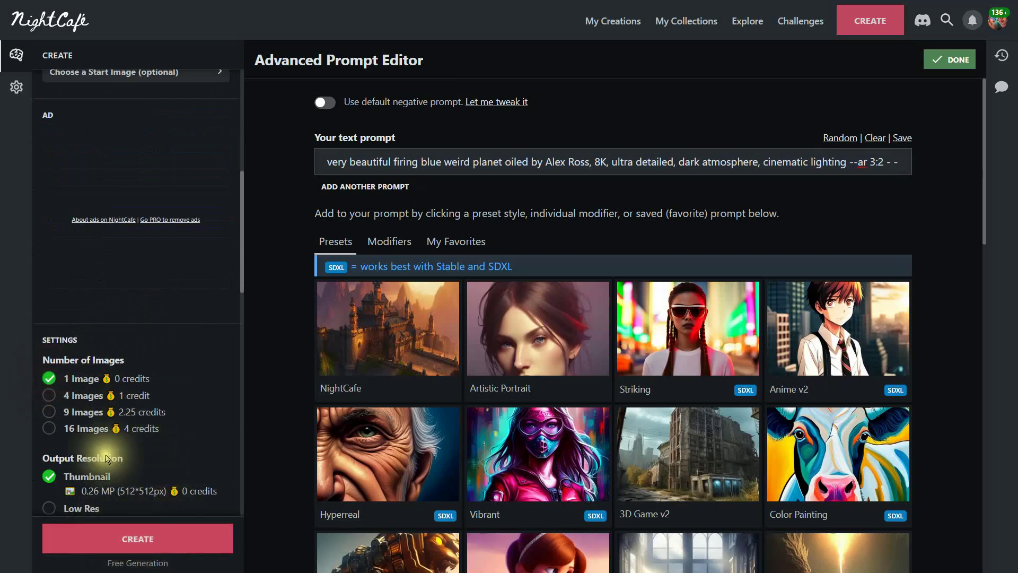
{"action": "scroll", "coordinate": [159, 493], "scroll_direction": "down", "scroll_amount": 4}
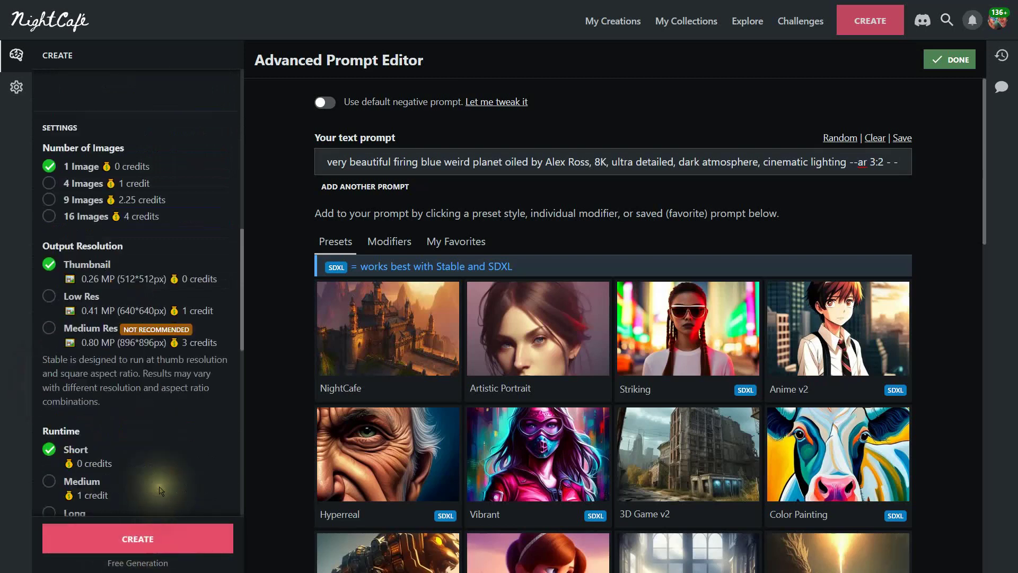
{"action": "left_click", "coordinate": [139, 537]}
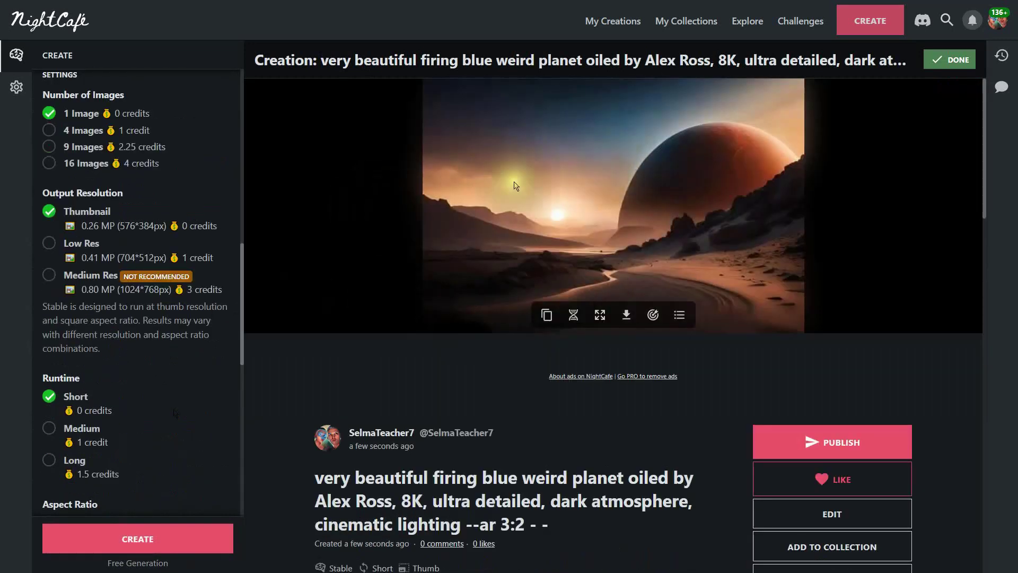
- Check the upscale size options for enhancing the planet image and cancel without upscaling
{"action": "left_click", "coordinate": [601, 317]}
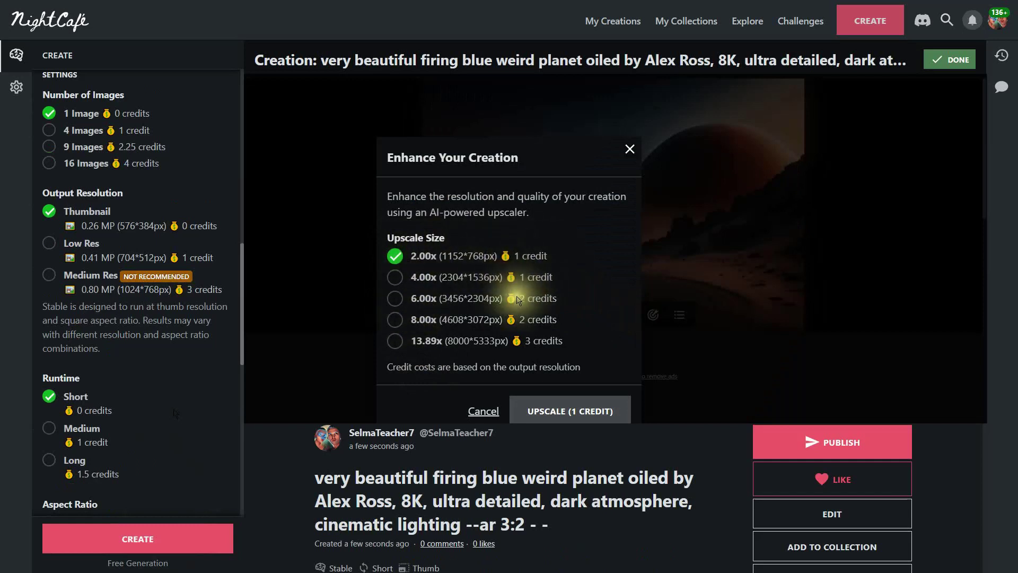
{"action": "left_click", "coordinate": [492, 412]}
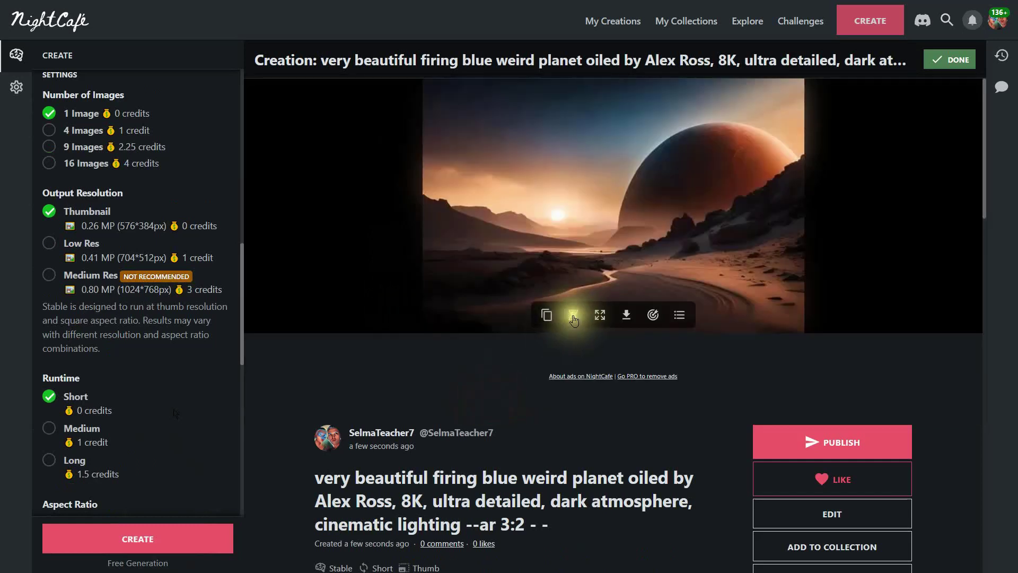
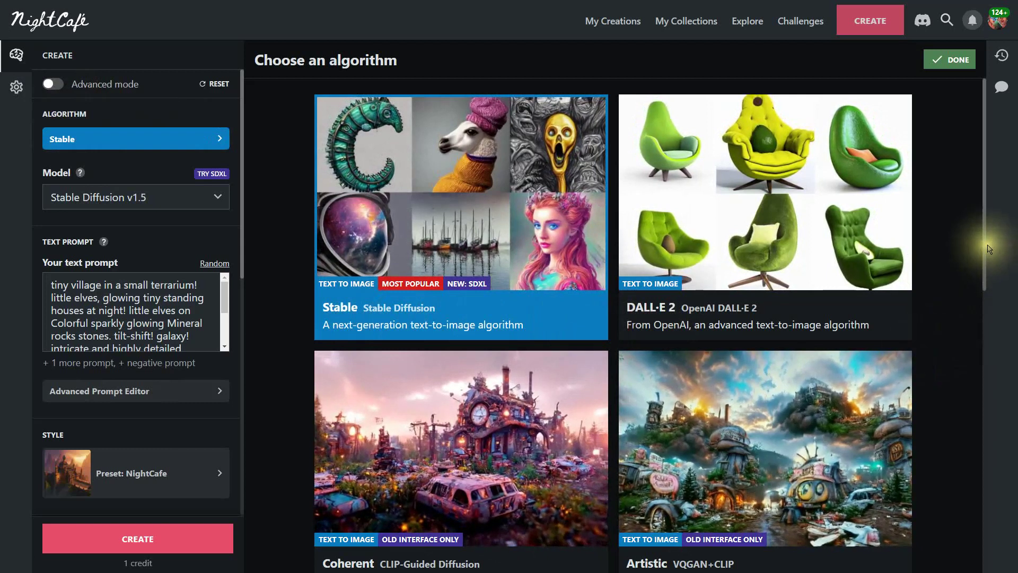
- Look through the list of available image generation algorithms
{"action": "left_click_drag", "start_coordinate": [994, 260], "coordinate": [1002, 362]}
{"action": "left_click", "coordinate": [987, 325]}
{"action": "left_click_drag", "start_coordinate": [987, 325], "coordinate": [965, 164]}
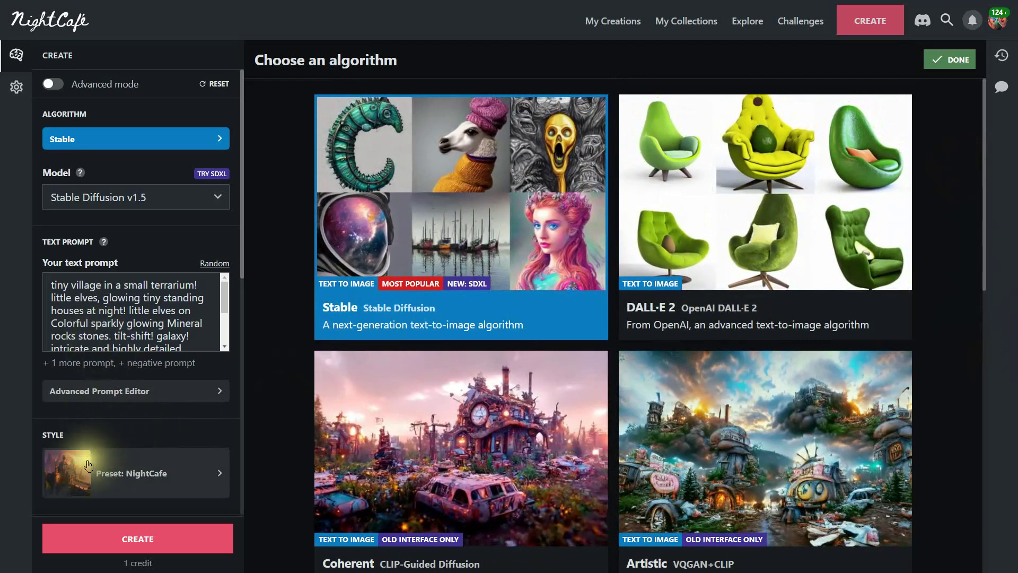
- Browse the preset styles, try the Photo preset, and restore the NightCafe preset
{"action": "left_click", "coordinate": [178, 483]}
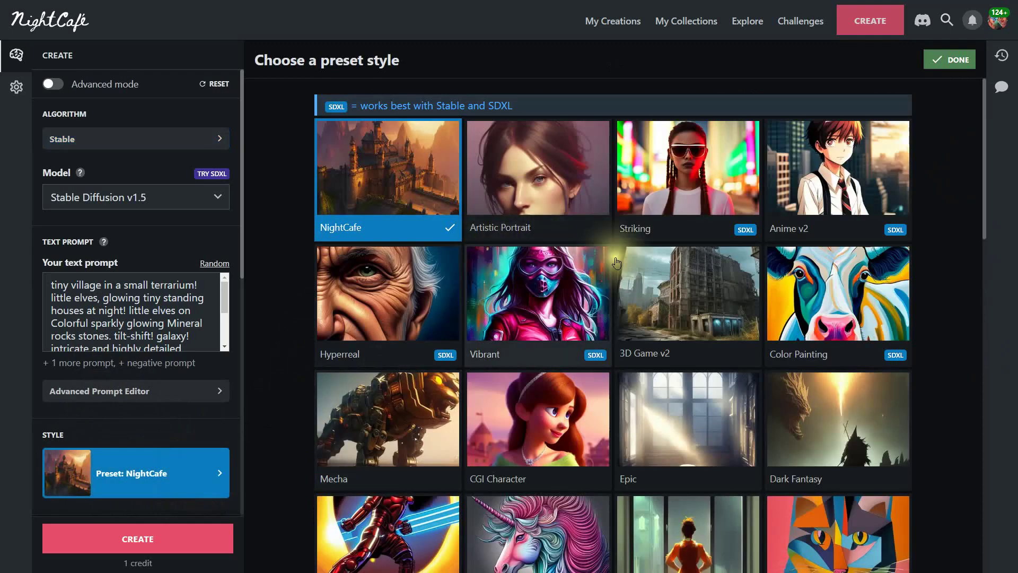
{"action": "left_click_drag", "start_coordinate": [985, 167], "coordinate": [992, 296]}
{"action": "left_click", "coordinate": [571, 398]}
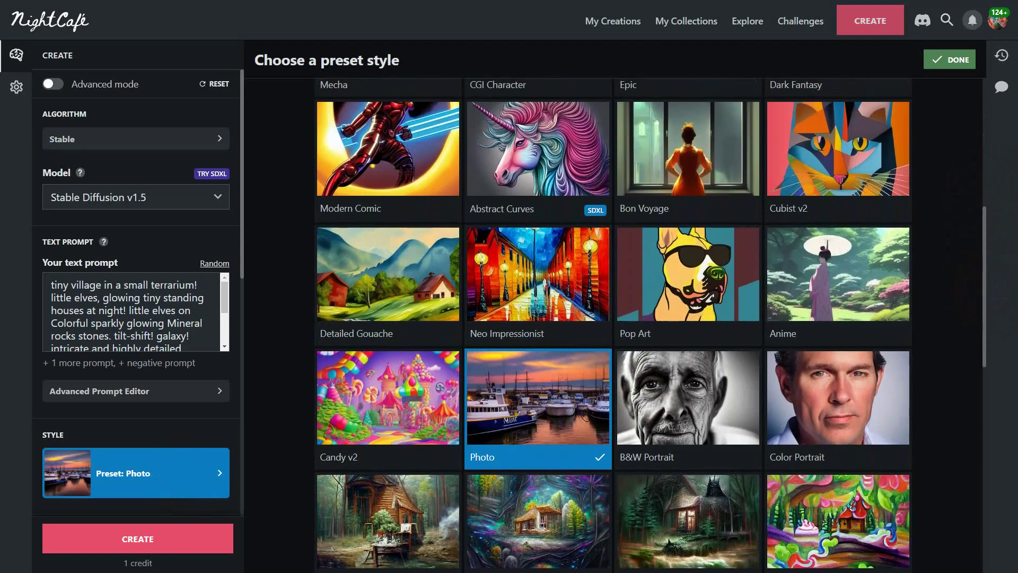
{"action": "scroll", "coordinate": [584, 416], "scroll_direction": "down", "scroll_amount": 9}
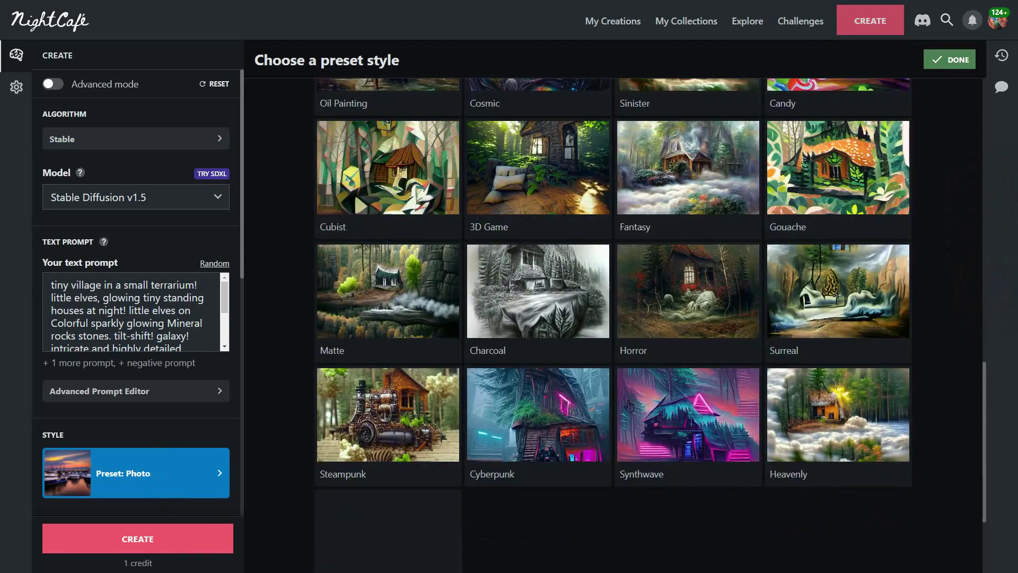
{"action": "scroll", "coordinate": [629, 406], "scroll_direction": "up", "scroll_amount": 12}
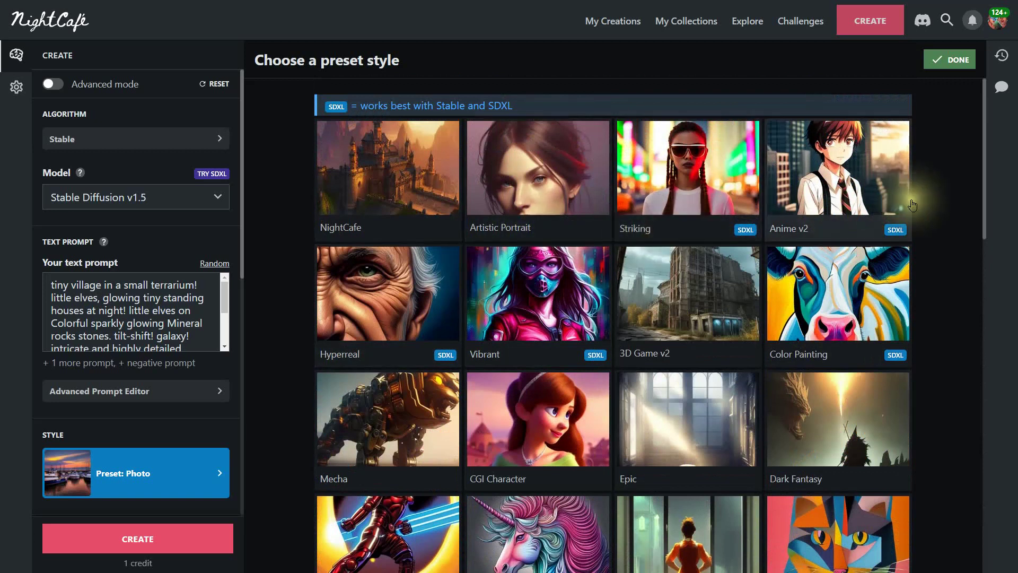
{"action": "left_click", "coordinate": [404, 169]}
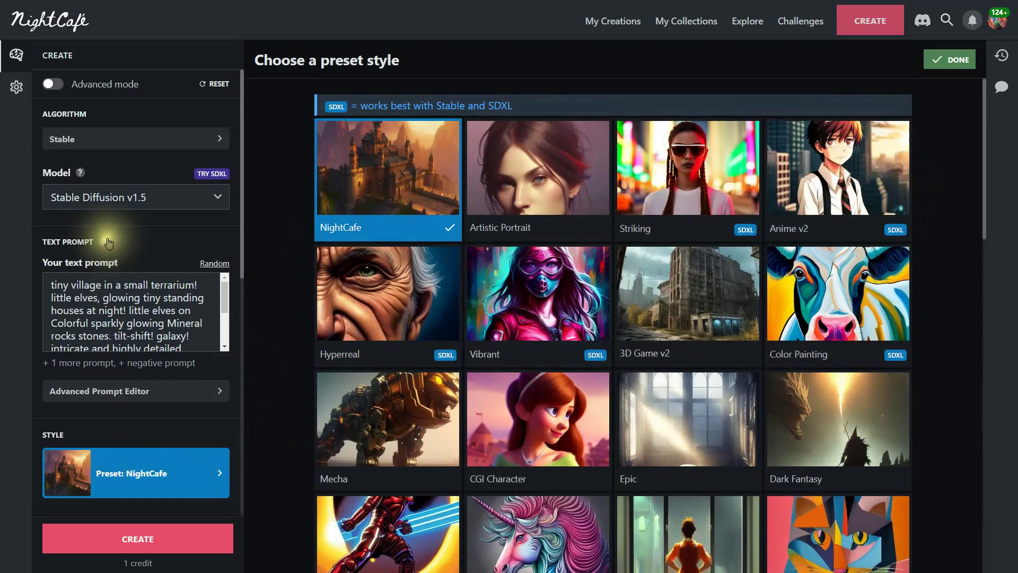
- Turn on Advanced mode and extend the prompt list to four, weighting Prompt 2 at 0.4 and Prompts 3 and 4 at 0.7
{"action": "left_click", "coordinate": [50, 85]}
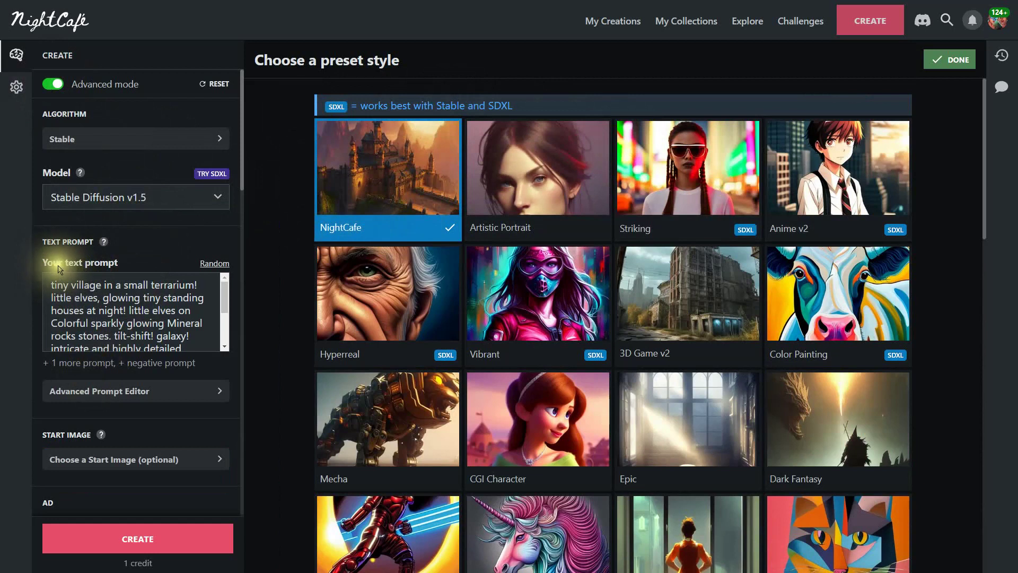
{"action": "left_click", "coordinate": [136, 391]}
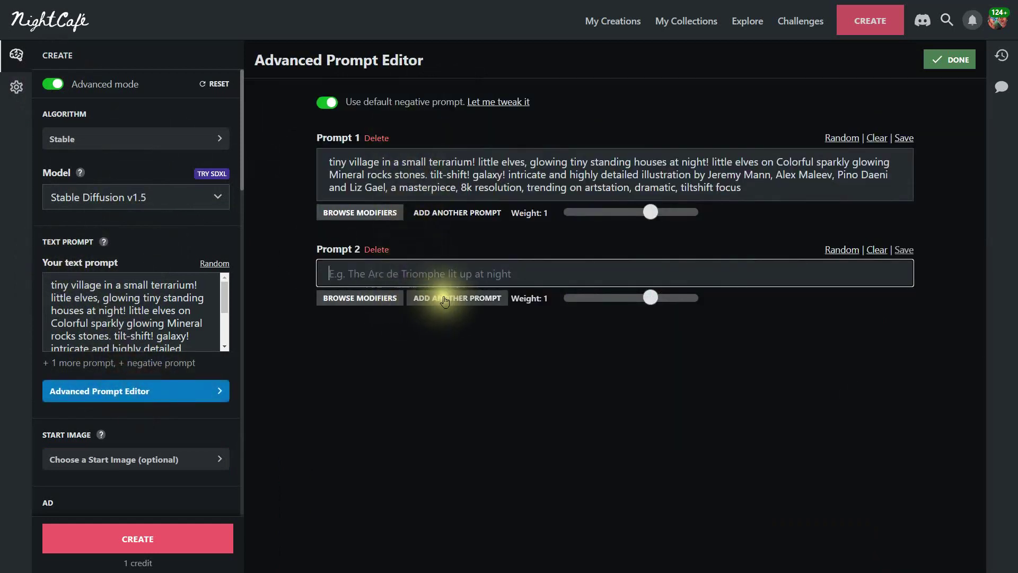
{"action": "left_click", "coordinate": [424, 297]}
{"action": "left_click", "coordinate": [460, 385]}
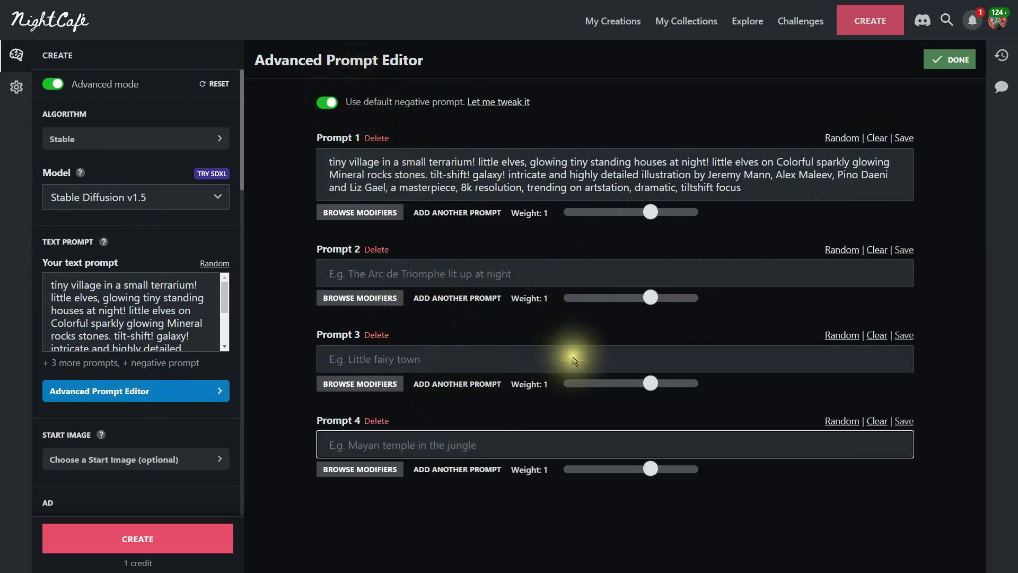
{"action": "left_click_drag", "start_coordinate": [648, 301], "coordinate": [629, 301]}
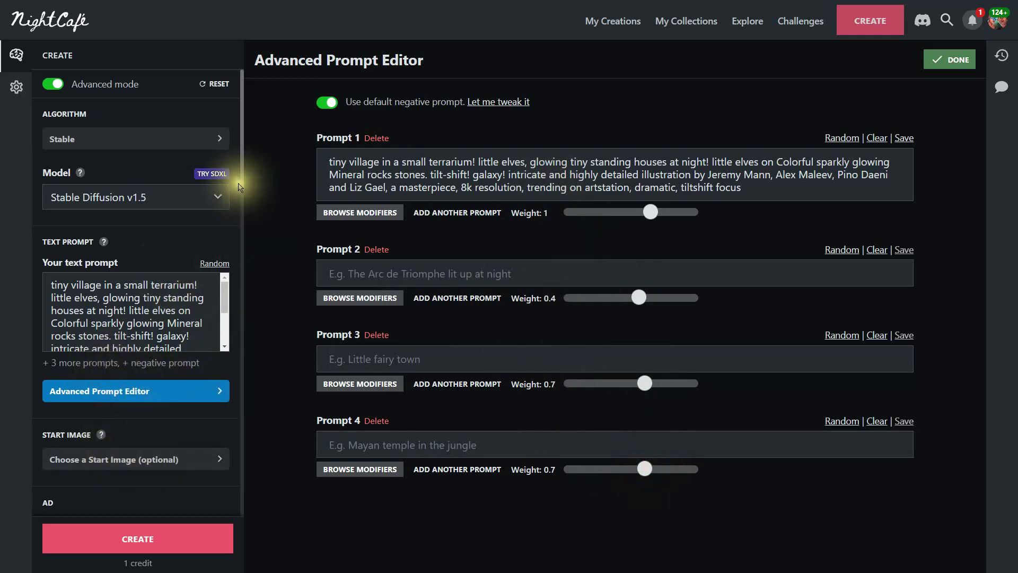
- Choose 33easter2023.jpg from the library as the start image
{"action": "left_click", "coordinate": [173, 466]}
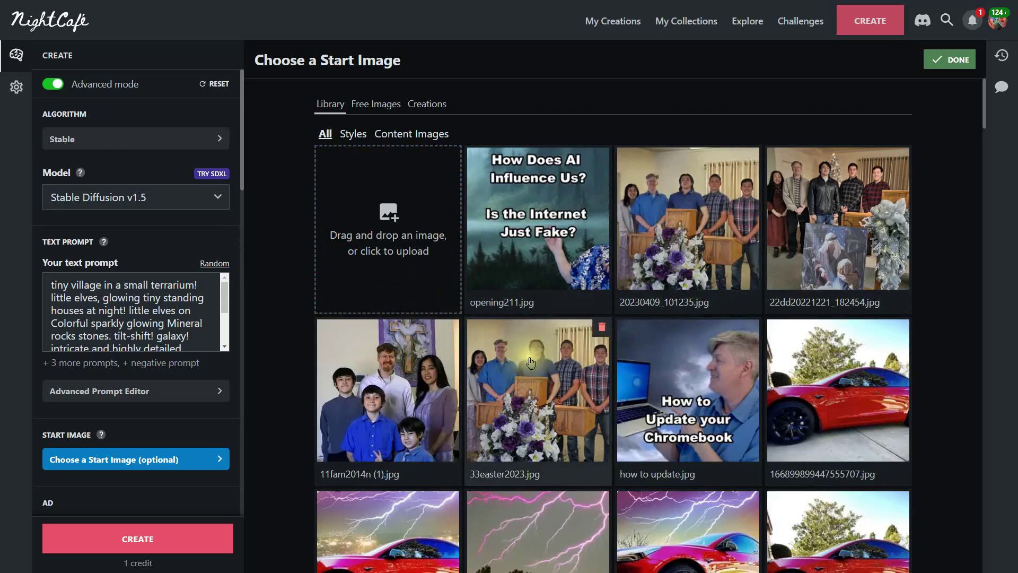
{"action": "left_click", "coordinate": [533, 398]}
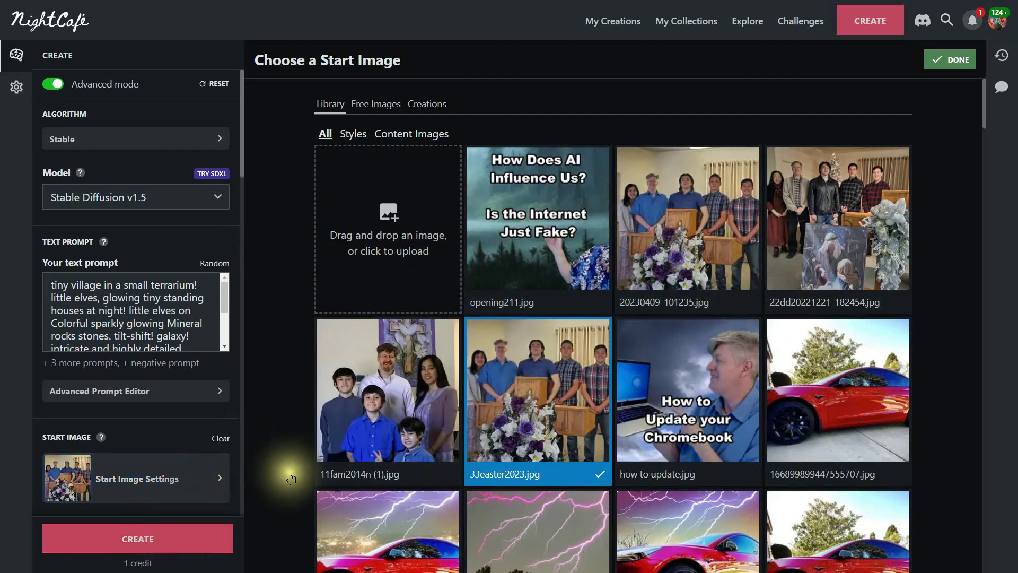
{"action": "left_click", "coordinate": [949, 62]}
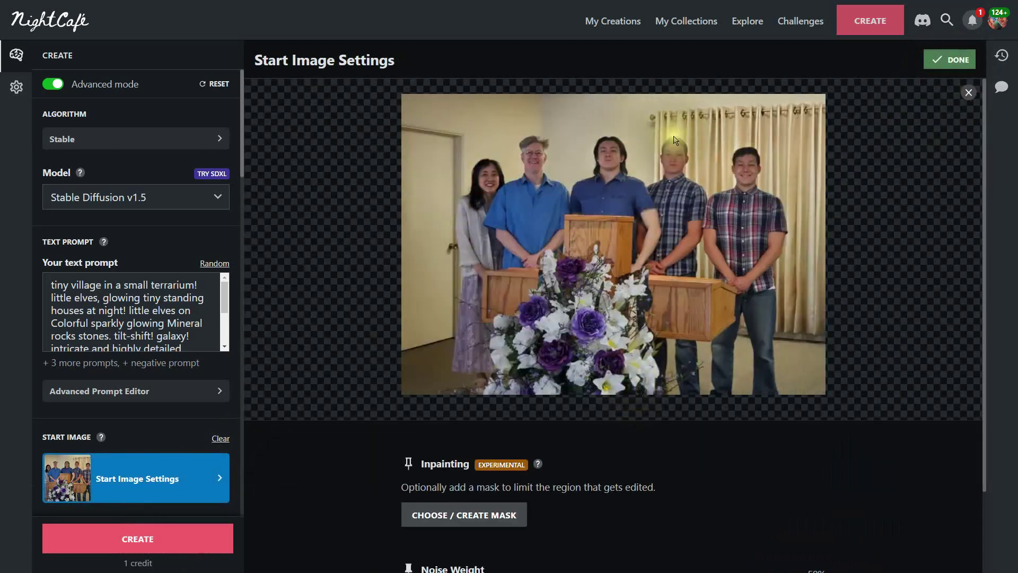
- Create an inpainting mask by painting over the background around the five people in the start image
{"action": "left_click", "coordinate": [462, 515]}
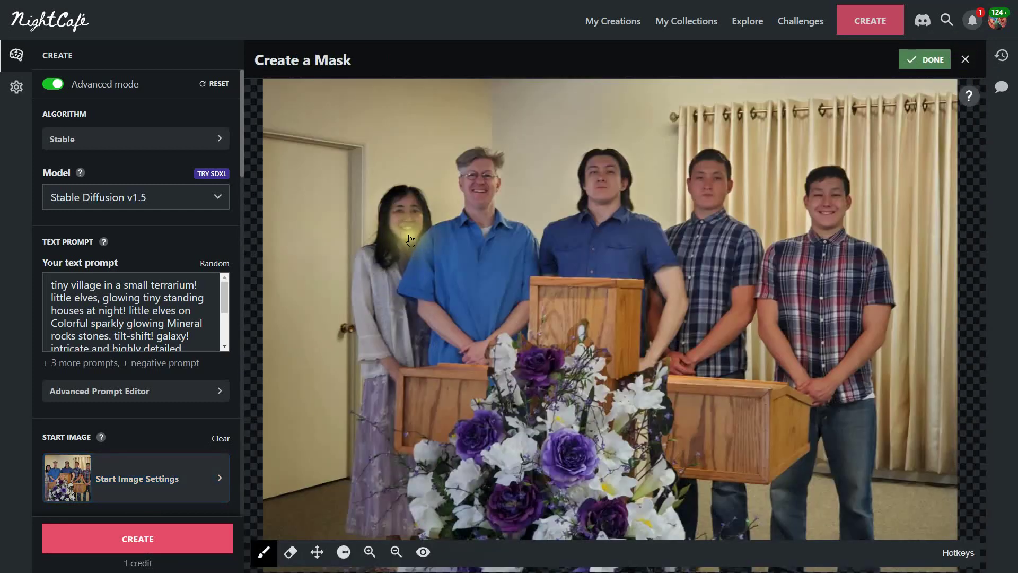
{"action": "left_click", "coordinate": [345, 553]}
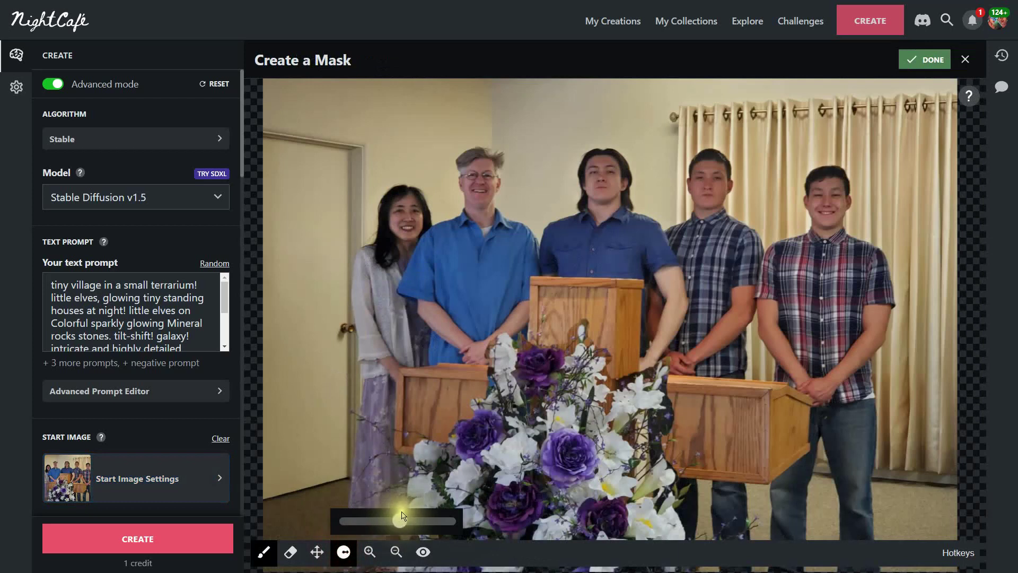
{"action": "mouse_move", "coordinate": [320, 141]}
{"action": "left_mouse_down"}
{"action": "mouse_move", "coordinate": [297, 133]}
{"action": "mouse_move", "coordinate": [345, 108]}
{"action": "mouse_move", "coordinate": [341, 87]}
{"action": "mouse_move", "coordinate": [452, 94]}
{"action": "mouse_move", "coordinate": [450, 141]}
{"action": "mouse_move", "coordinate": [408, 83]}
{"action": "mouse_move", "coordinate": [492, 120]}
{"action": "mouse_move", "coordinate": [663, 103]}
{"action": "mouse_move", "coordinate": [872, 164]}
{"action": "mouse_move", "coordinate": [587, 177]}
{"action": "mouse_move", "coordinate": [434, 138]}
{"action": "mouse_move", "coordinate": [345, 334]}
{"action": "mouse_move", "coordinate": [436, 201]}
{"action": "mouse_move", "coordinate": [518, 182]}
{"action": "mouse_move", "coordinate": [864, 227]}
{"action": "left_mouse_up"}
{"action": "scroll", "coordinate": [349, 377], "scroll_direction": "down", "scroll_amount": 3}
{"action": "left_click_drag", "start_coordinate": [349, 377], "coordinate": [304, 406]}
{"action": "left_click_drag", "start_coordinate": [901, 349], "coordinate": [933, 424]}
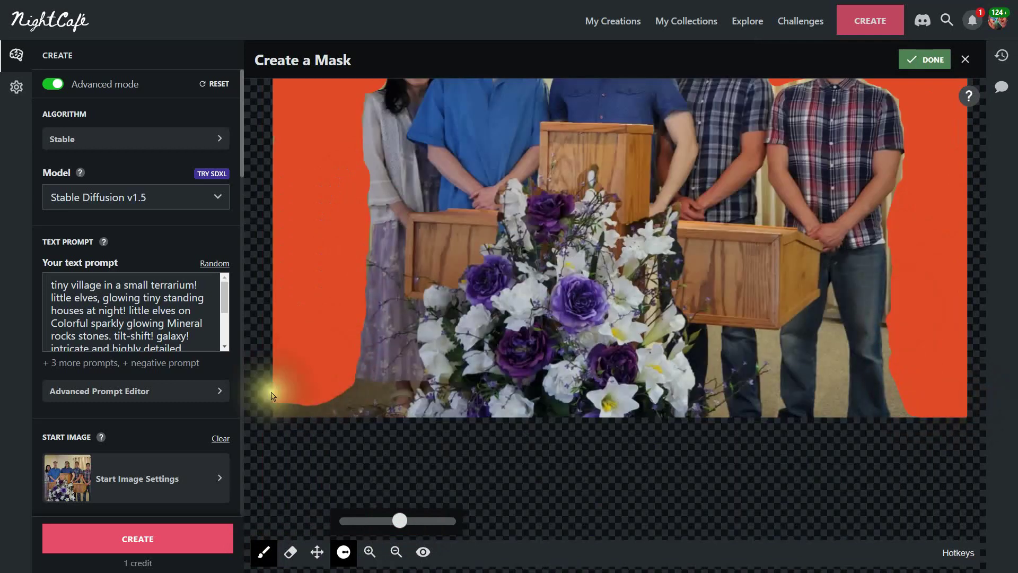
{"action": "left_click", "coordinate": [316, 552]}
{"action": "left_click_drag", "start_coordinate": [370, 75], "coordinate": [378, 177]}
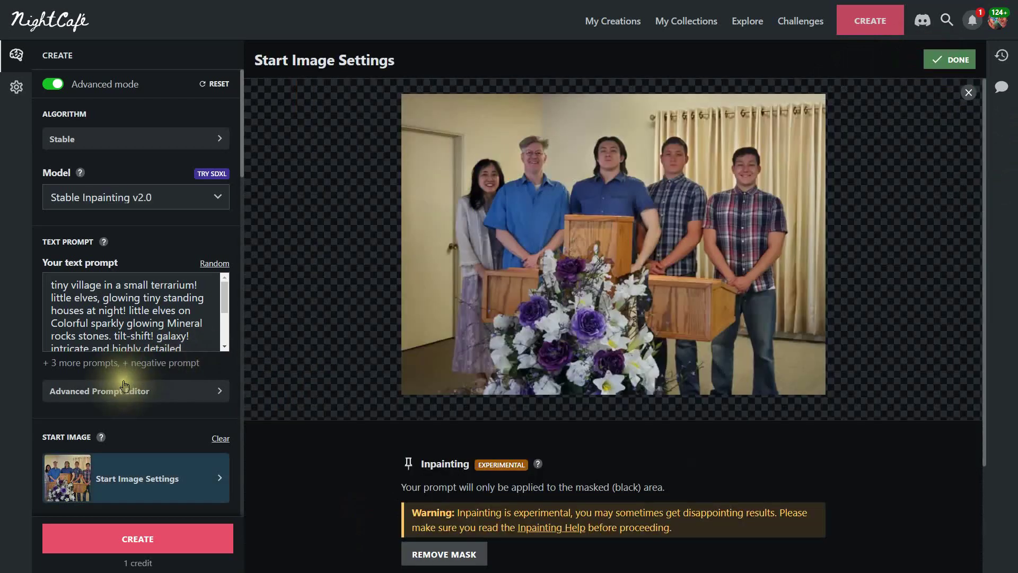
- Review the generation settings and create one thumbnail-resolution image with Medium runtime from the masked start image
{"action": "scroll", "coordinate": [119, 390], "scroll_direction": "down", "scroll_amount": 3}
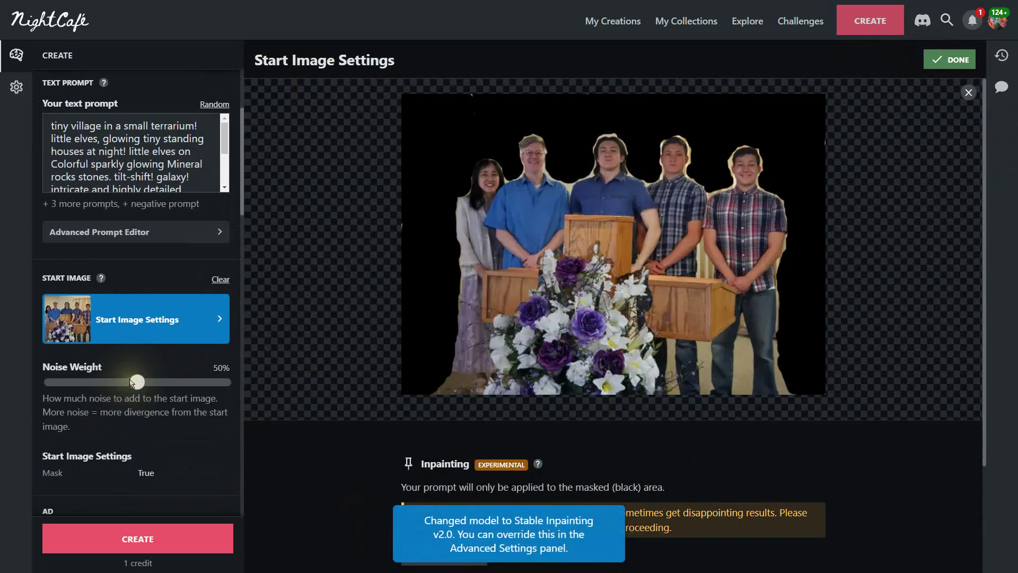
{"action": "scroll", "coordinate": [164, 410], "scroll_direction": "down", "scroll_amount": 7}
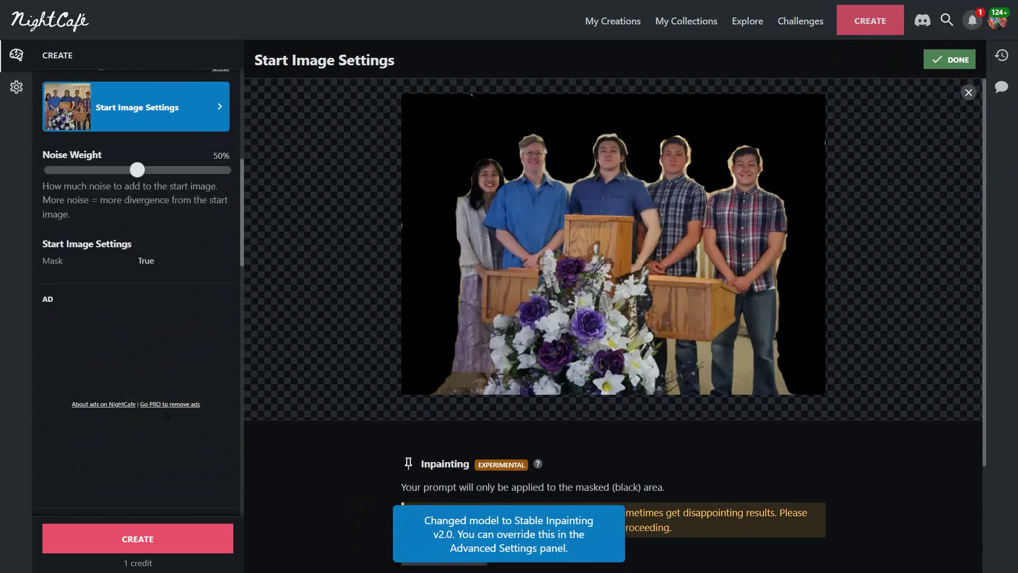
{"action": "scroll", "coordinate": [165, 415], "scroll_direction": "down", "scroll_amount": 2}
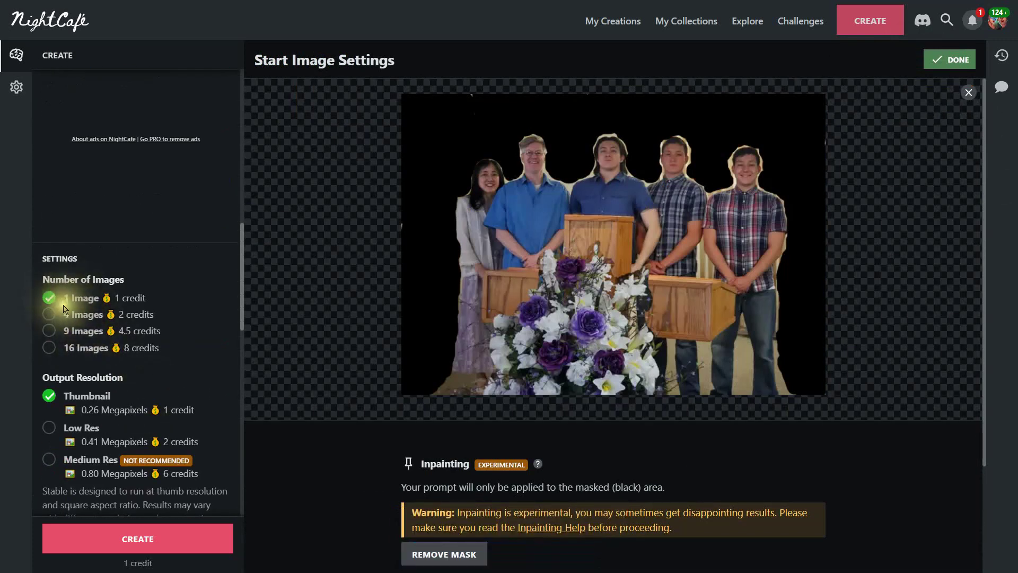
{"action": "scroll", "coordinate": [95, 371], "scroll_direction": "down", "scroll_amount": 2}
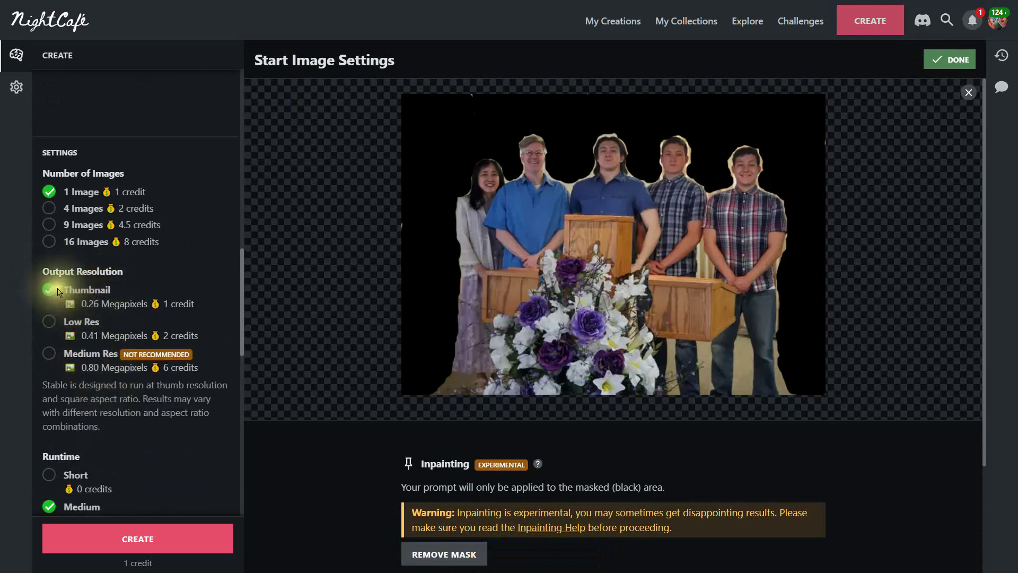
{"action": "scroll", "coordinate": [106, 382], "scroll_direction": "down", "scroll_amount": 2}
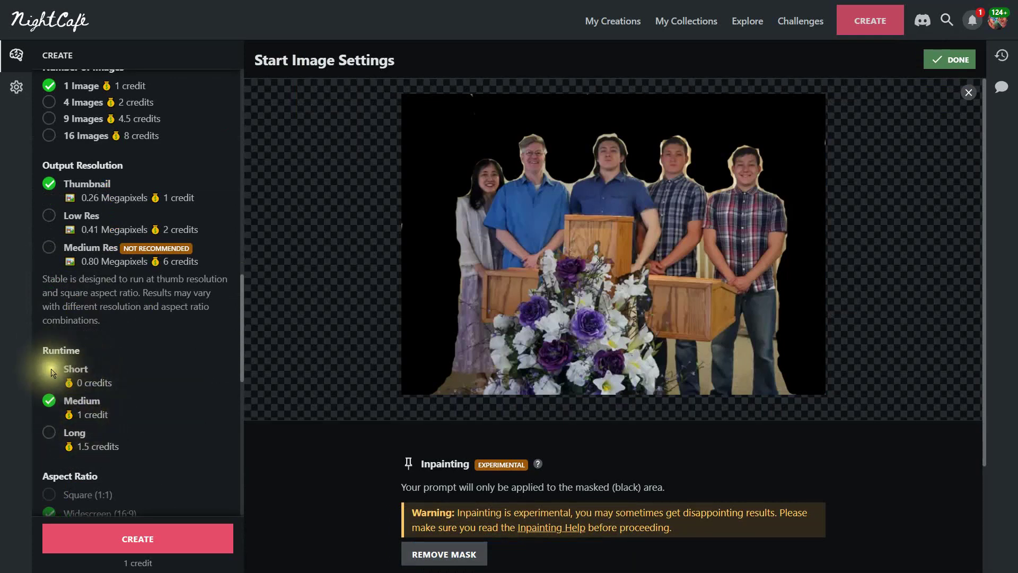
{"action": "scroll", "coordinate": [68, 499], "scroll_direction": "down", "scroll_amount": 1}
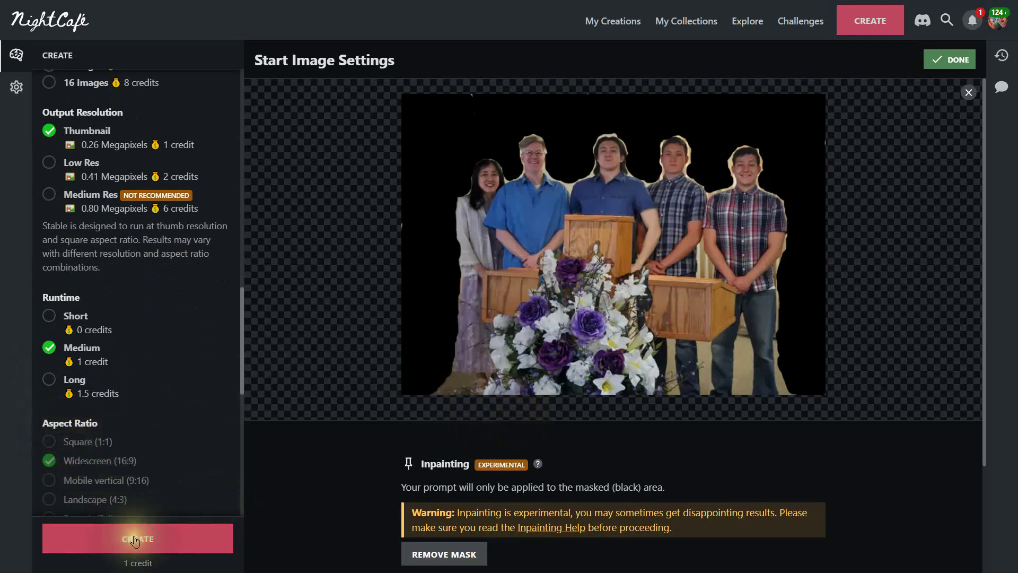
{"action": "left_click", "coordinate": [54, 353]}
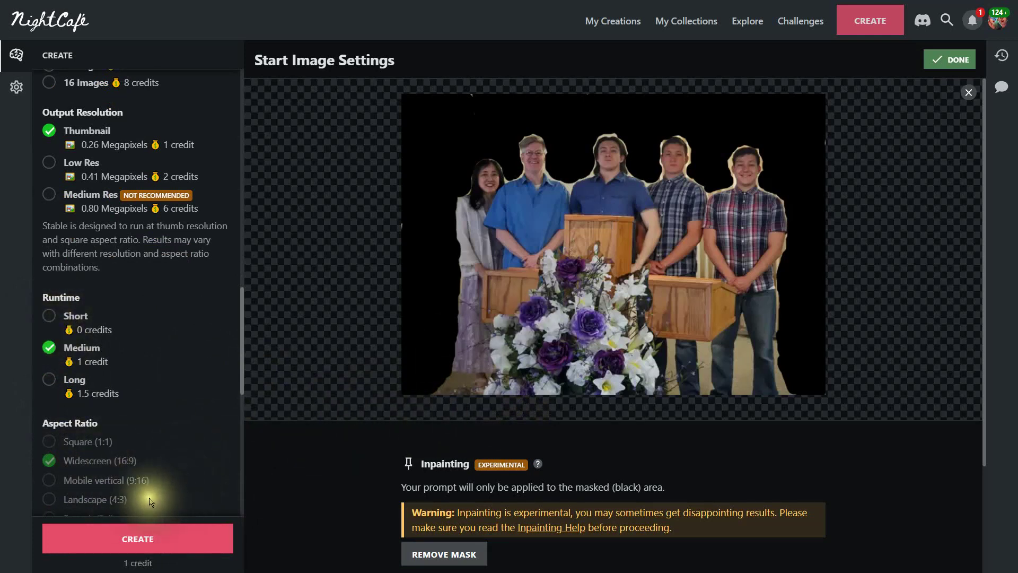
{"action": "left_click", "coordinate": [135, 541]}
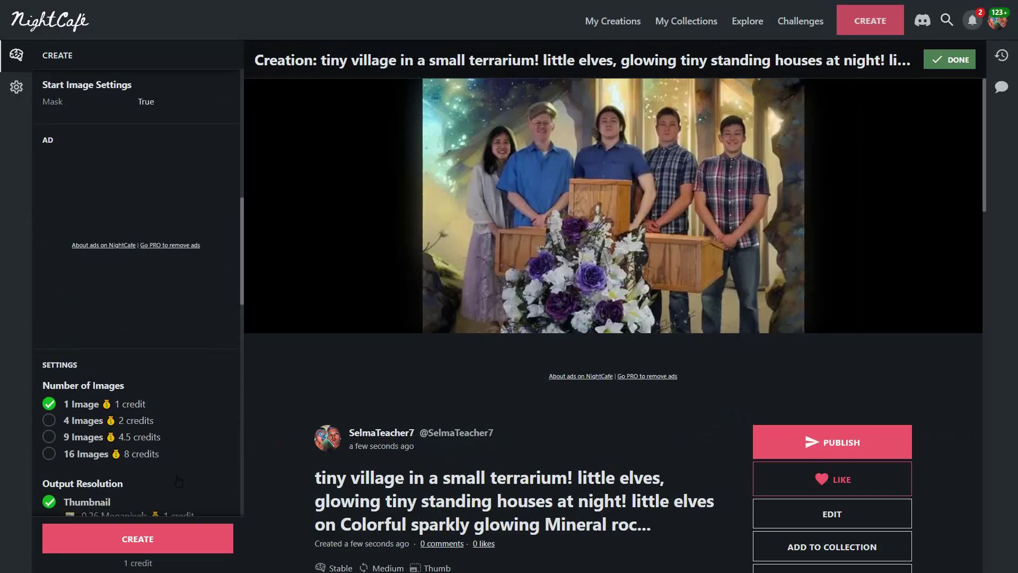
- Set the runtime to Short and generate the masked group photo again as a free creation
{"action": "scroll", "coordinate": [178, 480], "scroll_direction": "down", "scroll_amount": 4}
{"action": "scroll", "coordinate": [159, 191], "scroll_direction": "up", "scroll_amount": 7}
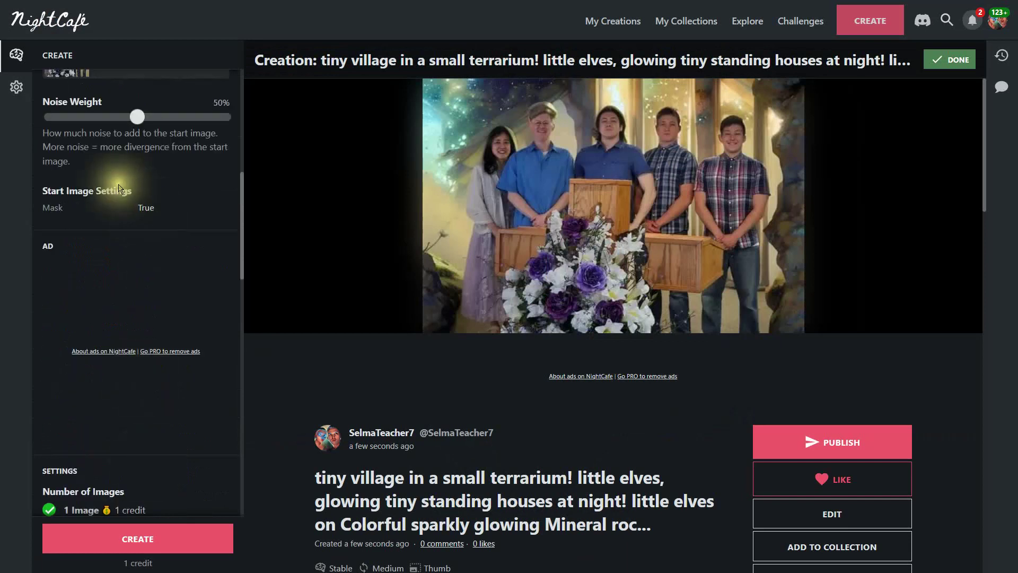
{"action": "scroll", "coordinate": [178, 195], "scroll_direction": "down", "scroll_amount": 7}
{"action": "scroll", "coordinate": [178, 195], "scroll_direction": "down", "scroll_amount": 6}
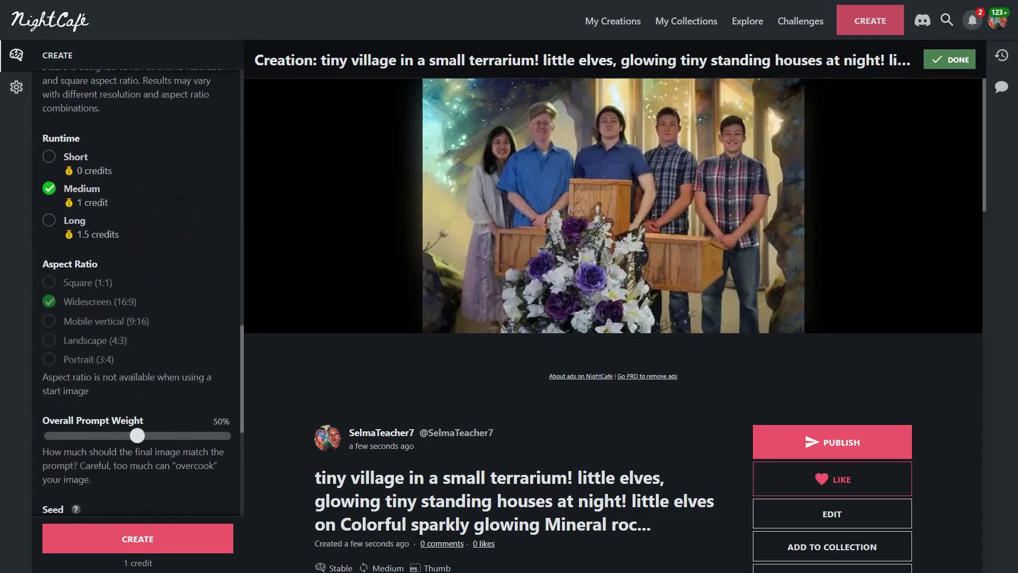
{"action": "scroll", "coordinate": [133, 376], "scroll_direction": "down", "scroll_amount": 2}
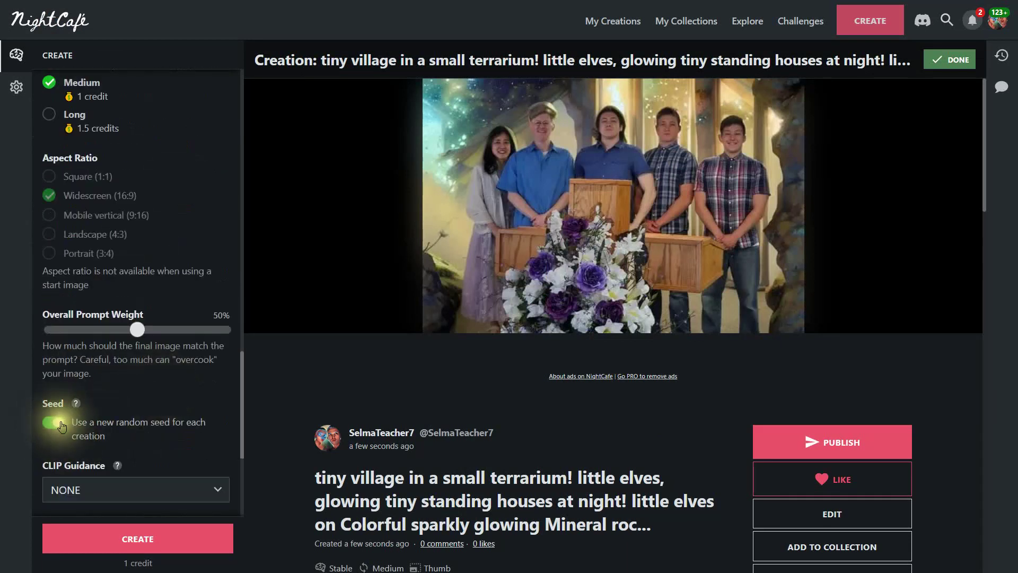
{"action": "scroll", "coordinate": [106, 419], "scroll_direction": "up", "scroll_amount": 4}
{"action": "left_click", "coordinate": [48, 265]}
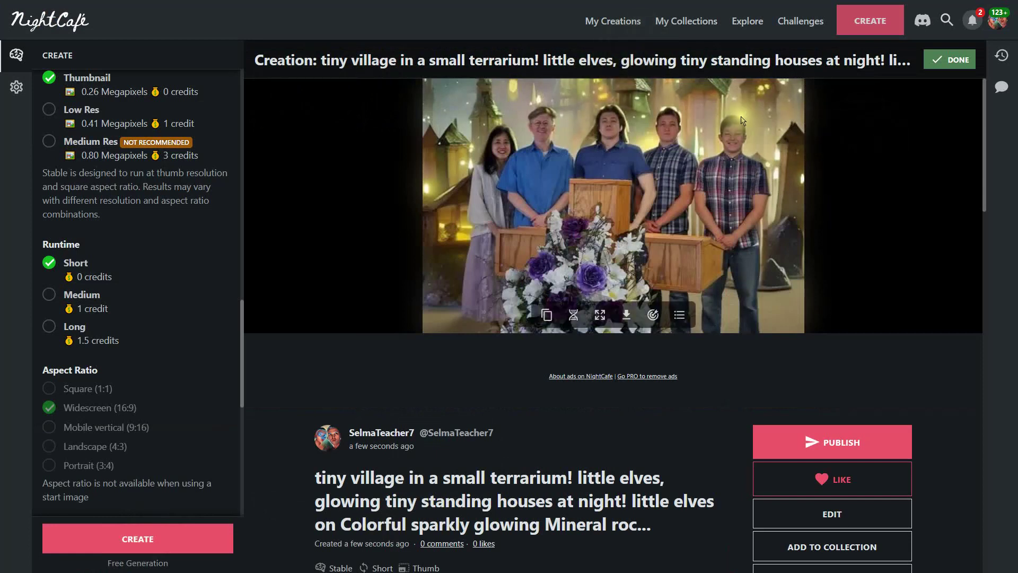
- View the My Creations gallery, then the My Collections list
{"action": "left_click", "coordinate": [611, 22]}
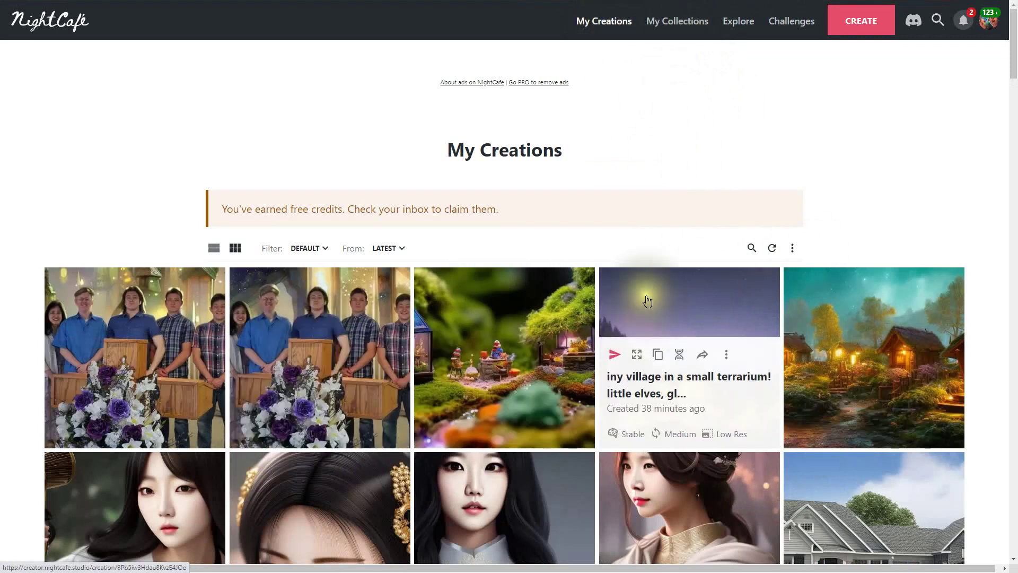
{"action": "left_click", "coordinate": [681, 25]}
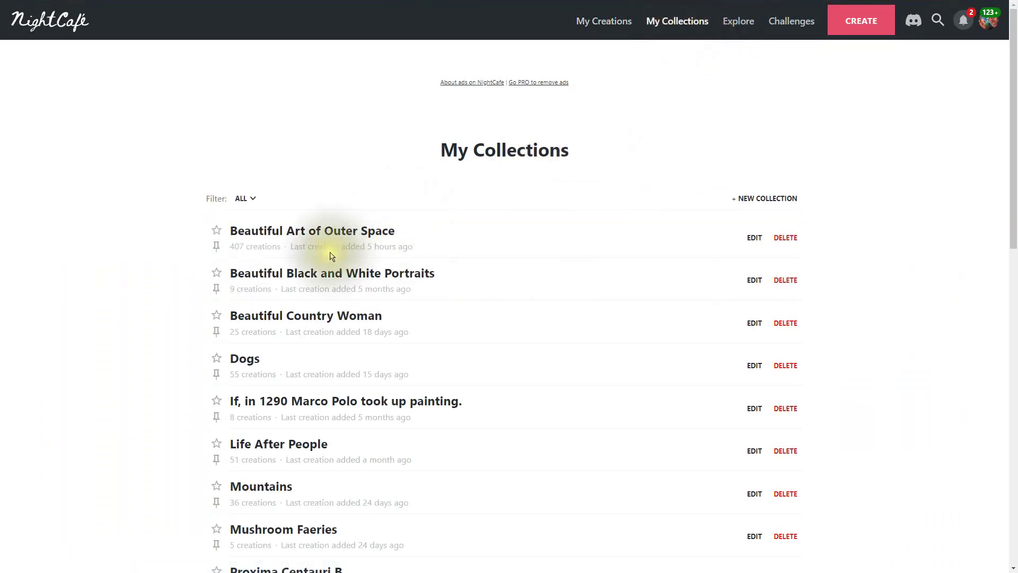
- Open the Beautiful Art of Outer Space collection and browse its artworks
{"action": "left_click", "coordinate": [304, 236]}
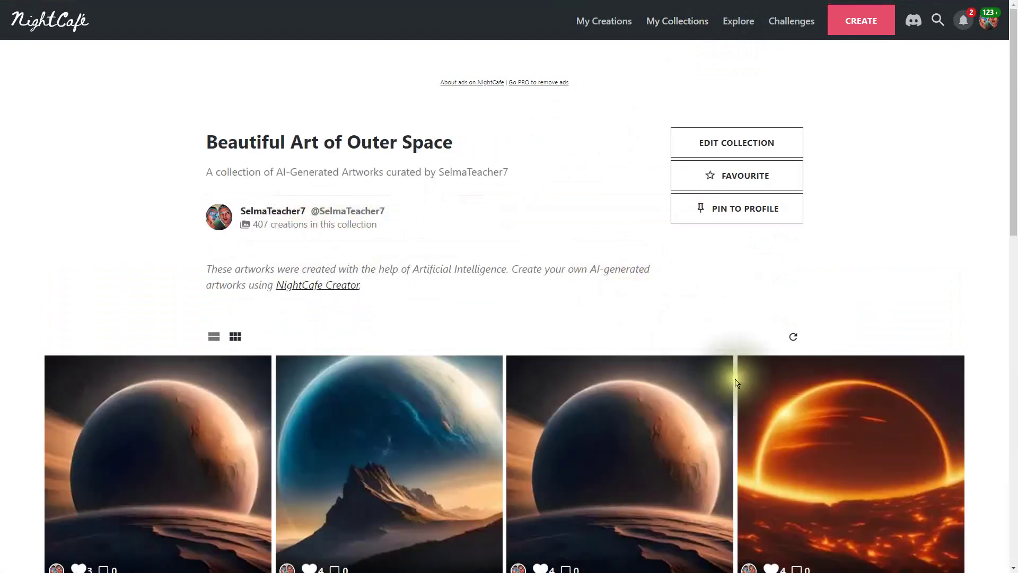
{"action": "scroll", "coordinate": [737, 379], "scroll_direction": "down", "scroll_amount": 4}
{"action": "scroll", "coordinate": [739, 382], "scroll_direction": "down", "scroll_amount": 8}
{"action": "scroll", "coordinate": [739, 383], "scroll_direction": "up", "scroll_amount": 5}
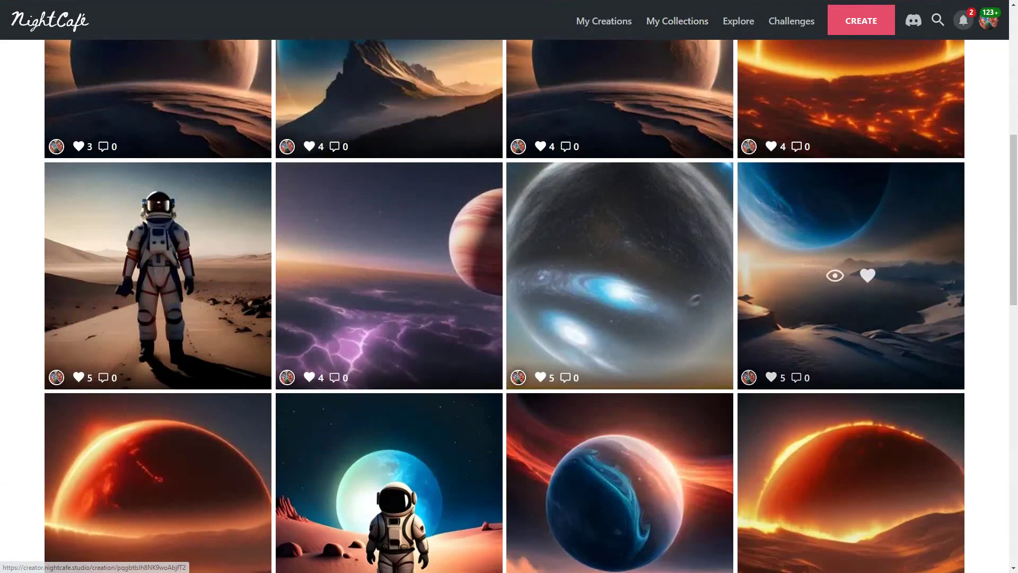
{"action": "scroll", "coordinate": [739, 383], "scroll_direction": "down", "scroll_amount": 12}
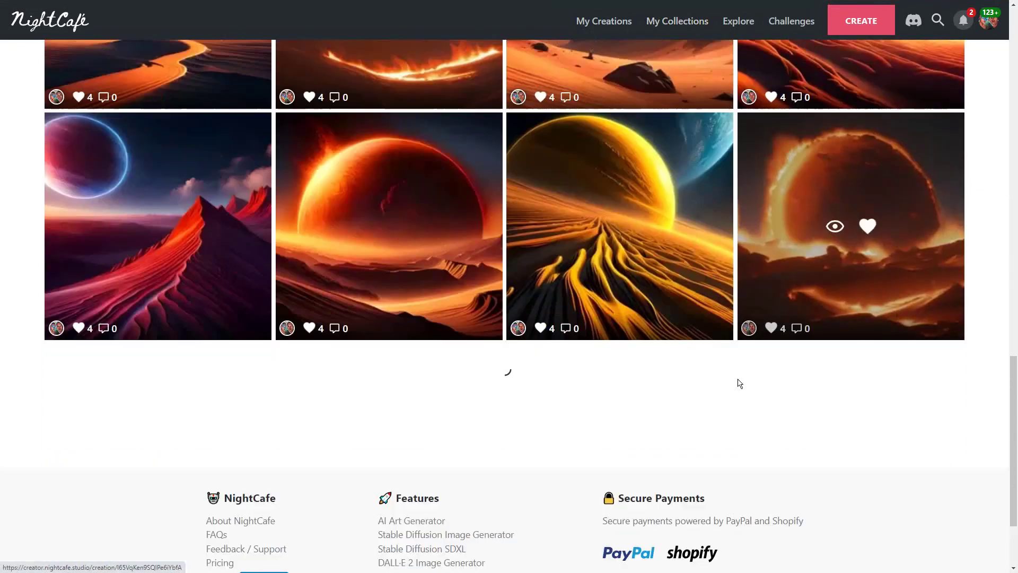
{"action": "scroll", "coordinate": [740, 382], "scroll_direction": "down", "scroll_amount": 12}
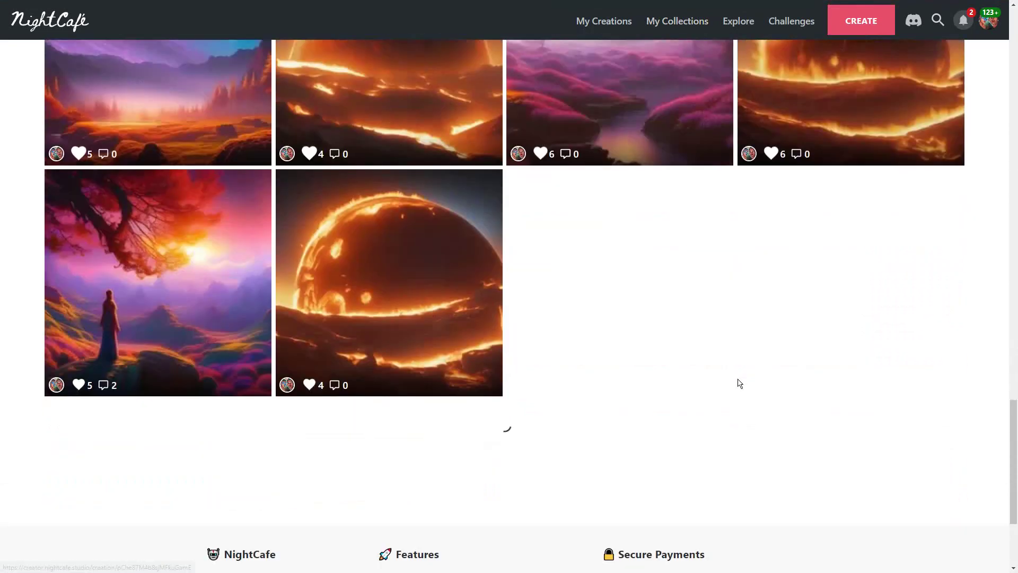
{"action": "scroll", "coordinate": [739, 383], "scroll_direction": "down", "scroll_amount": 10}
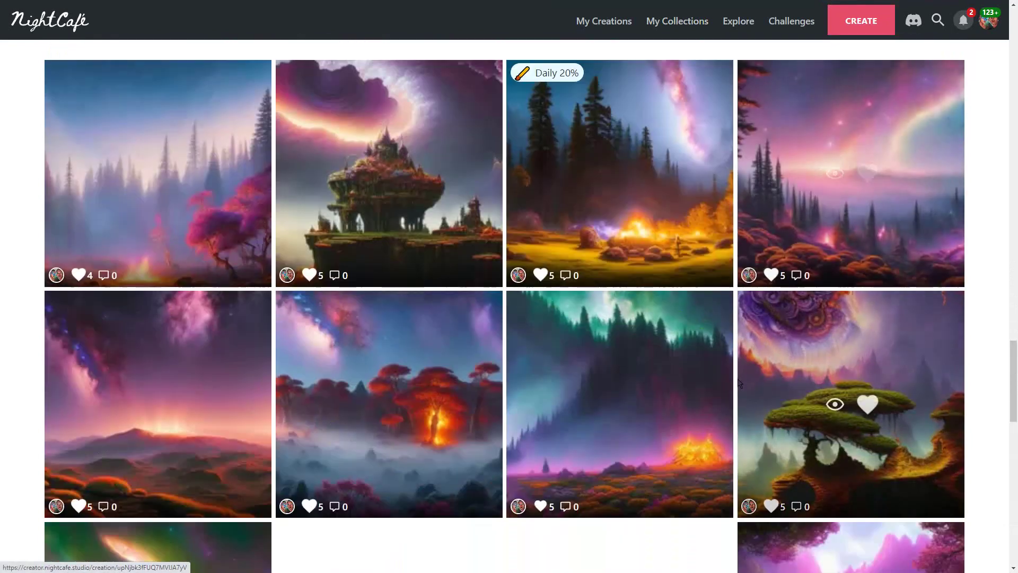